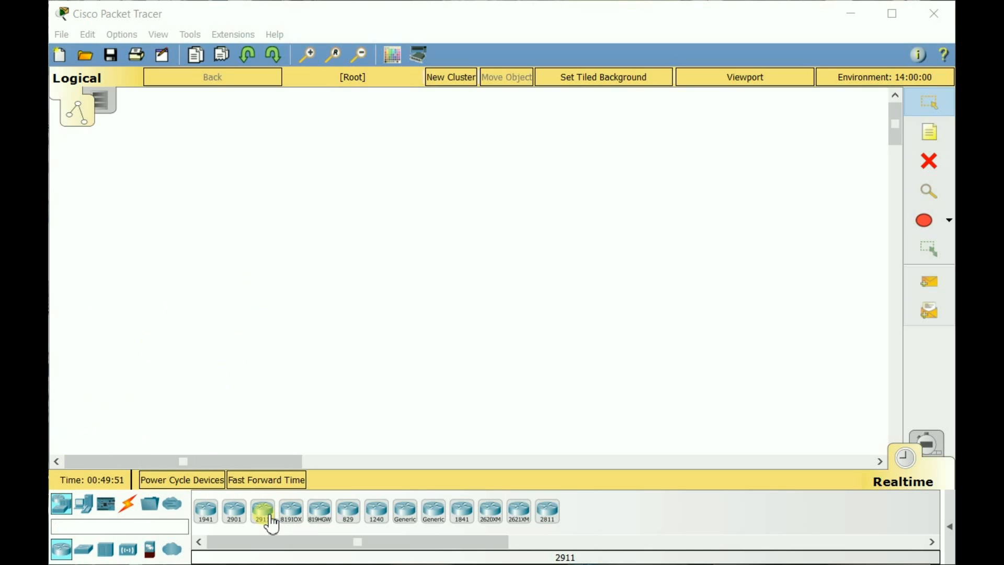
- Place a 2911 router and, to its right, a 3560-24PS multilayer switch in the workspace
drag(272, 523, 273, 230)
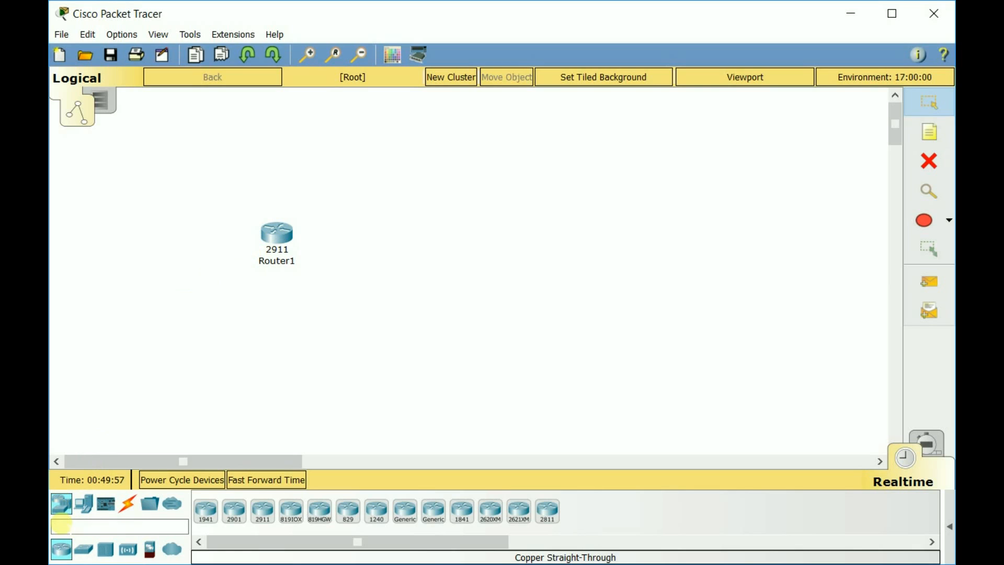
click(85, 552)
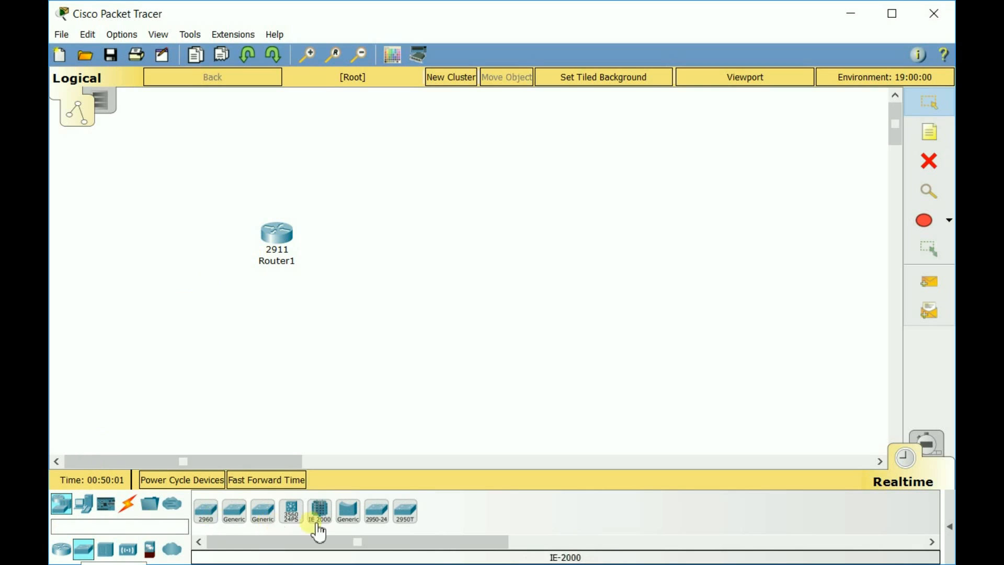
drag(297, 523, 391, 256)
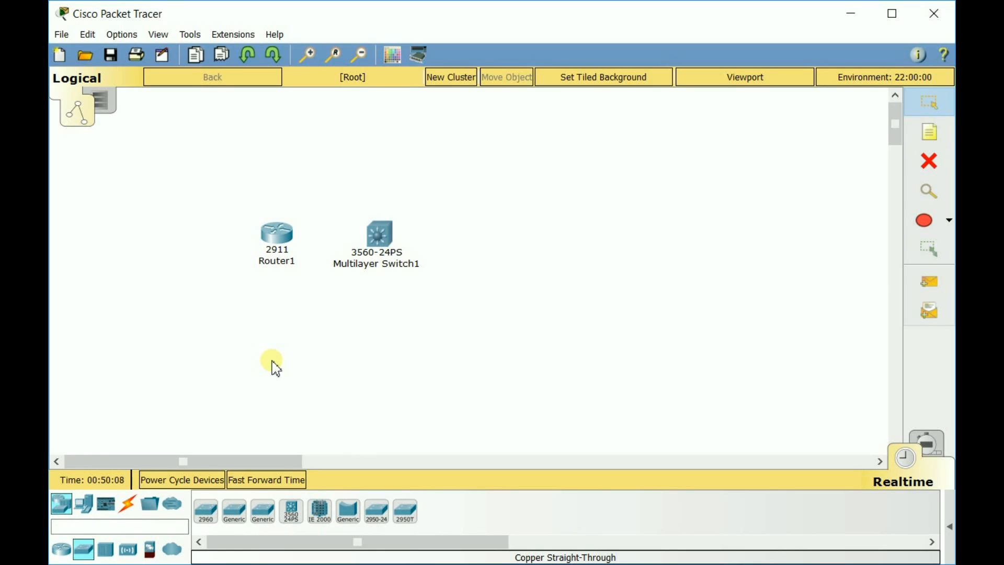
- Connect the 2911 router to the 3560-24PS multilayer switch with an automatically chosen connection type
click(128, 504)
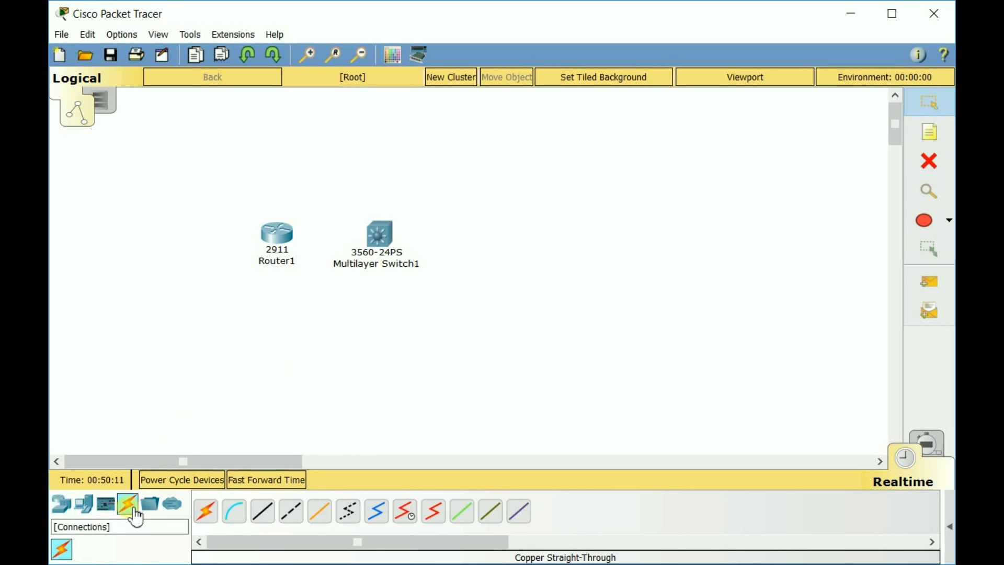
click(219, 520)
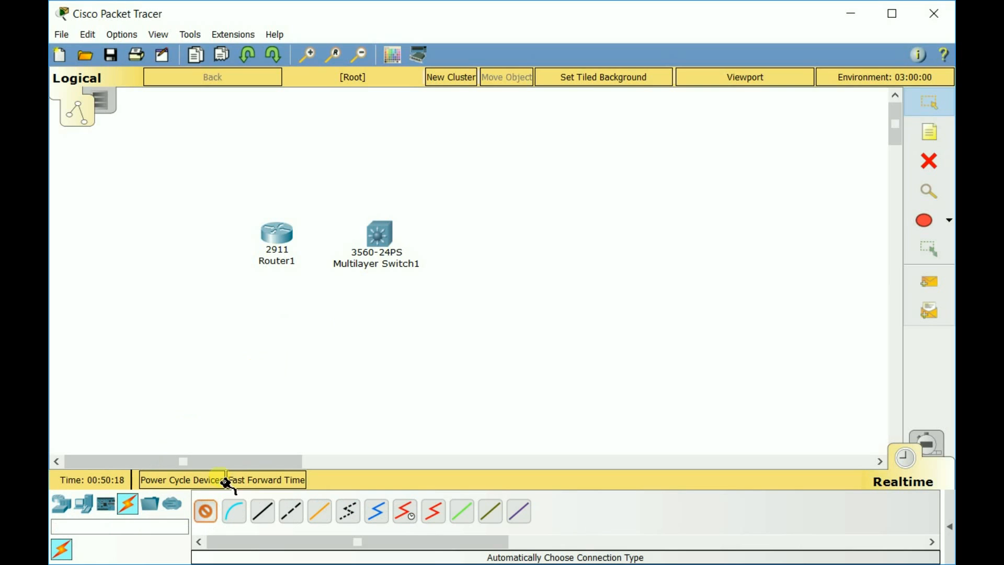
click(280, 242)
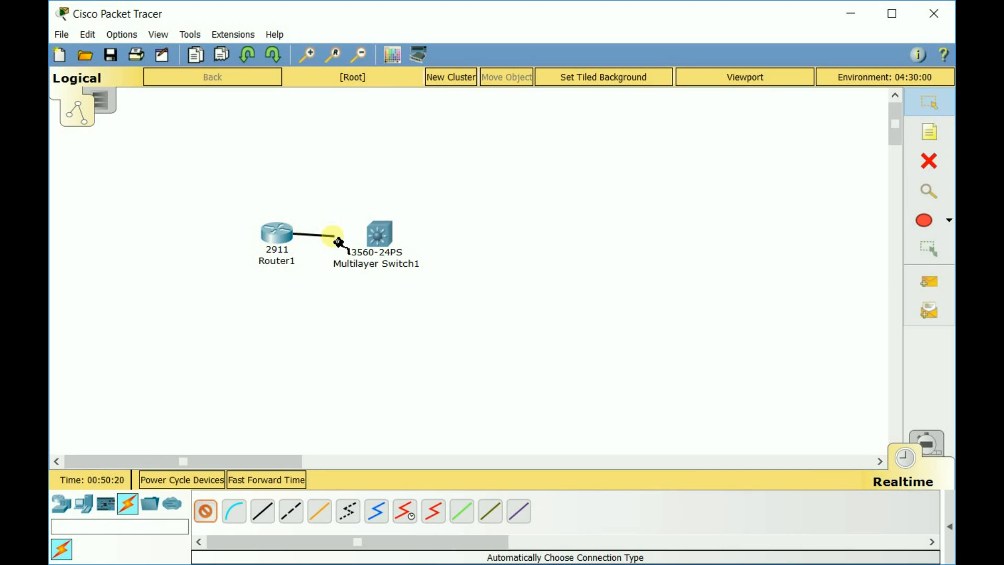
click(381, 238)
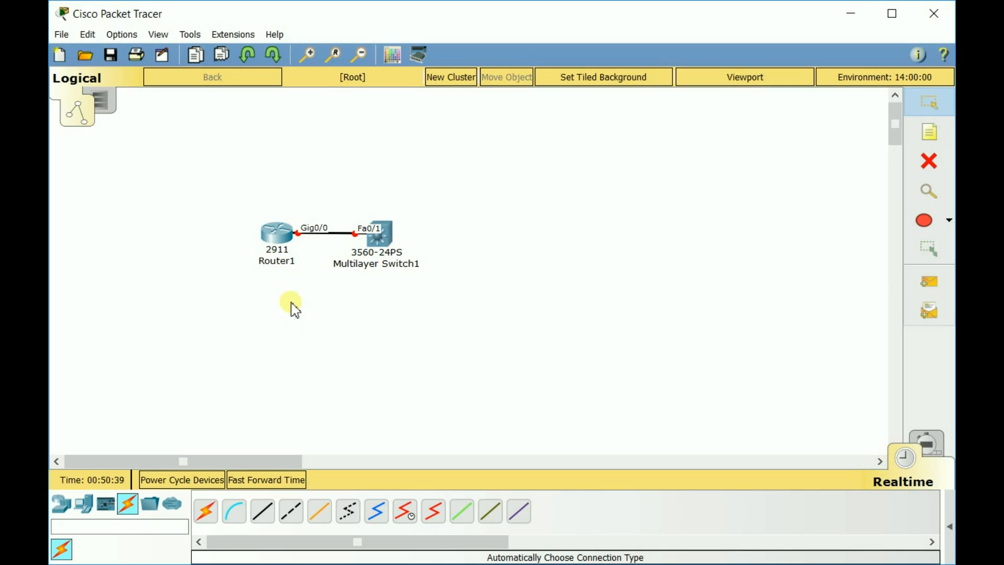
- Open the router's command line interface and move its window clear of the network topology
mouse_move(276, 238)
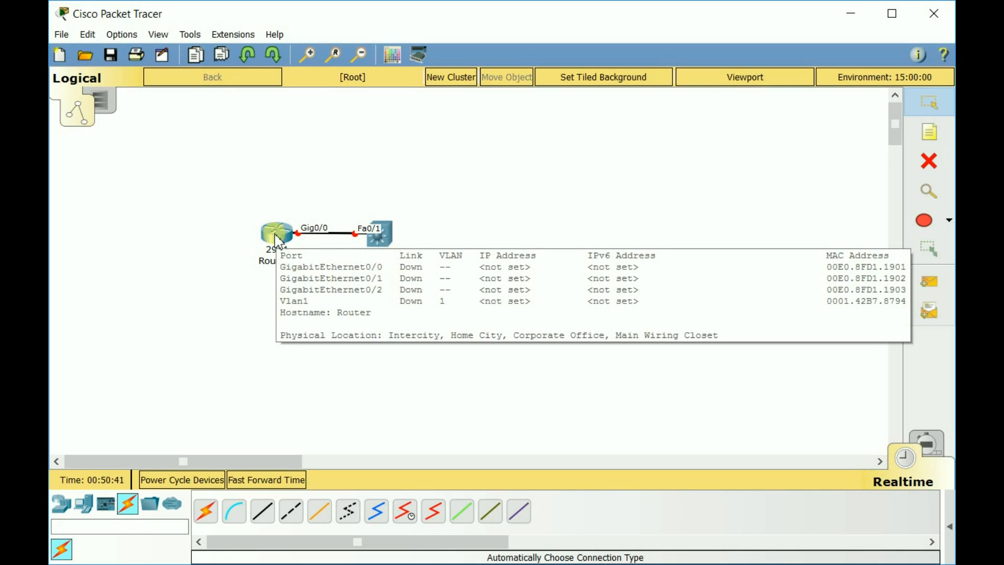
click(276, 239)
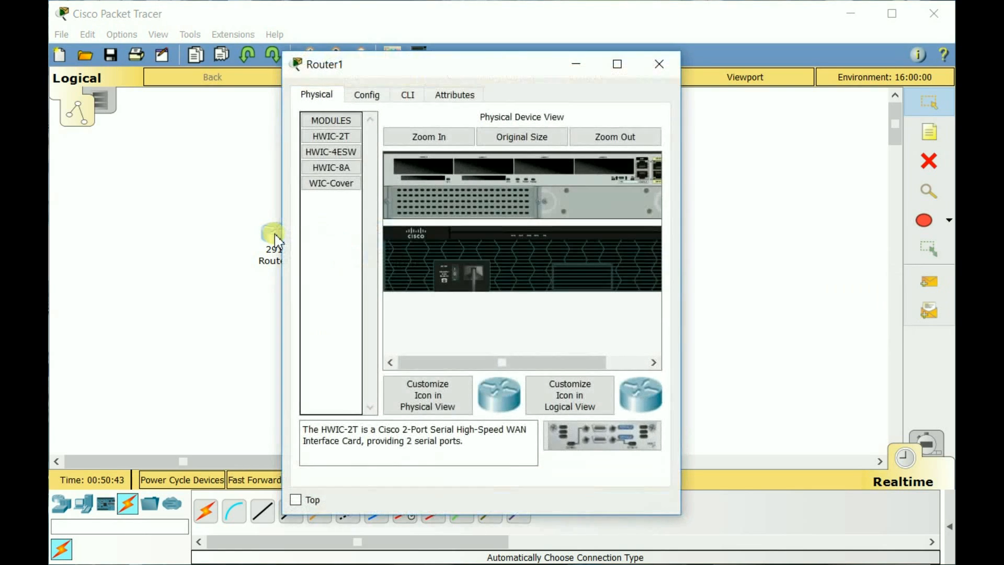
click(408, 96)
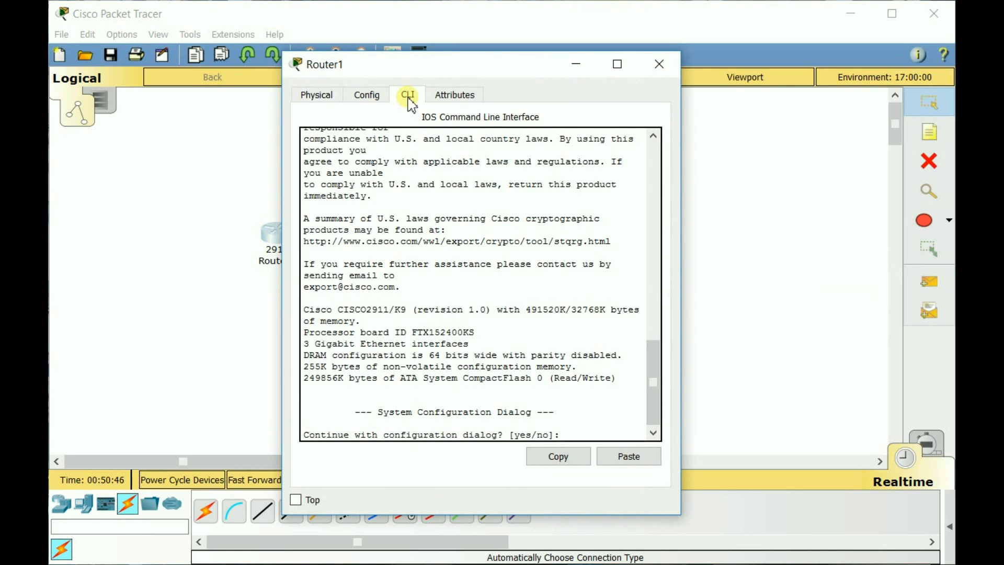
drag(445, 69, 581, 46)
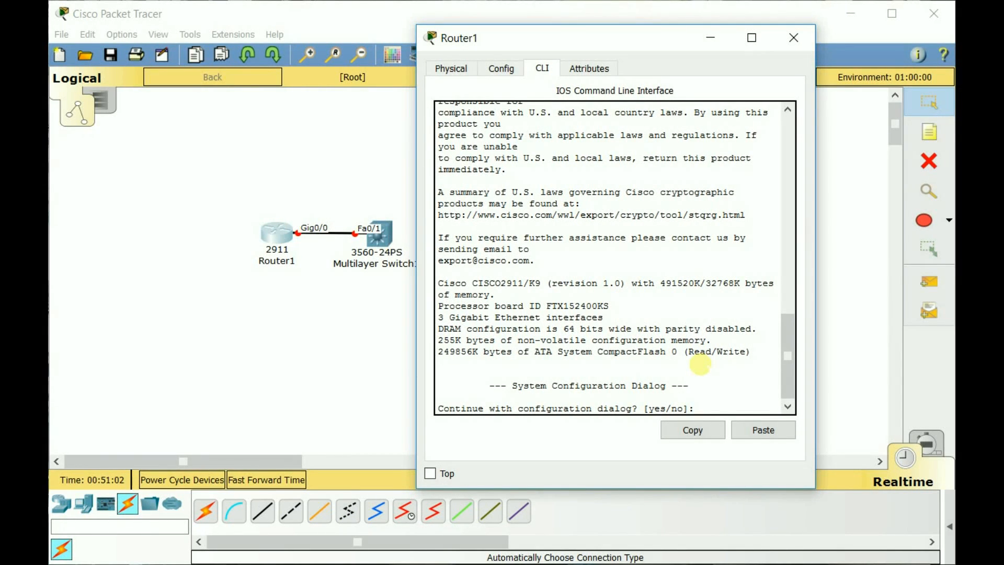
- Answer no to the initial configuration dialog and bring up the router's user-mode prompt
text(no)
key(Return)
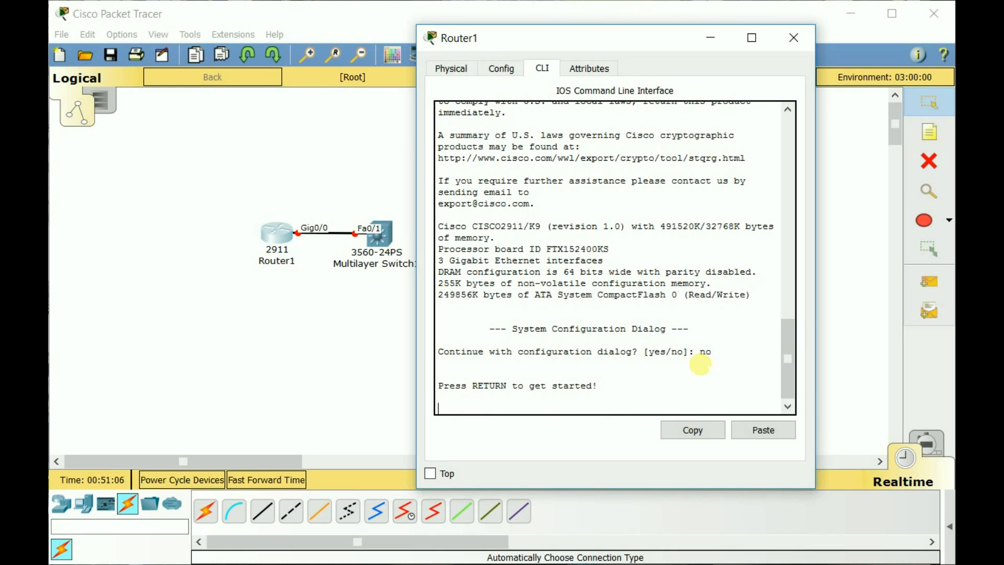
key(Return)
key(Return)
key(Return)
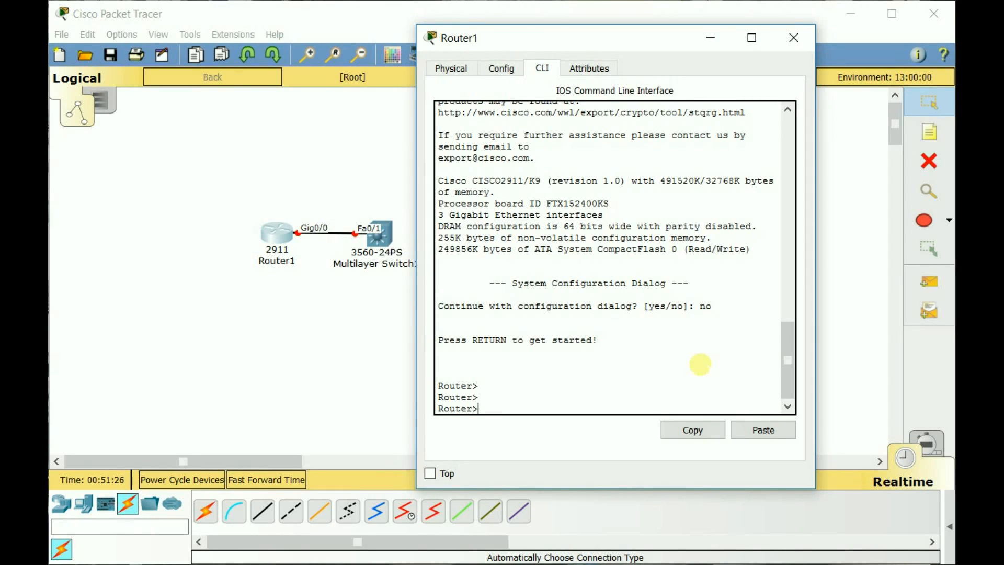
- List the available user-mode commands and the options of the show command, leaving the listing after its first page
text(?)
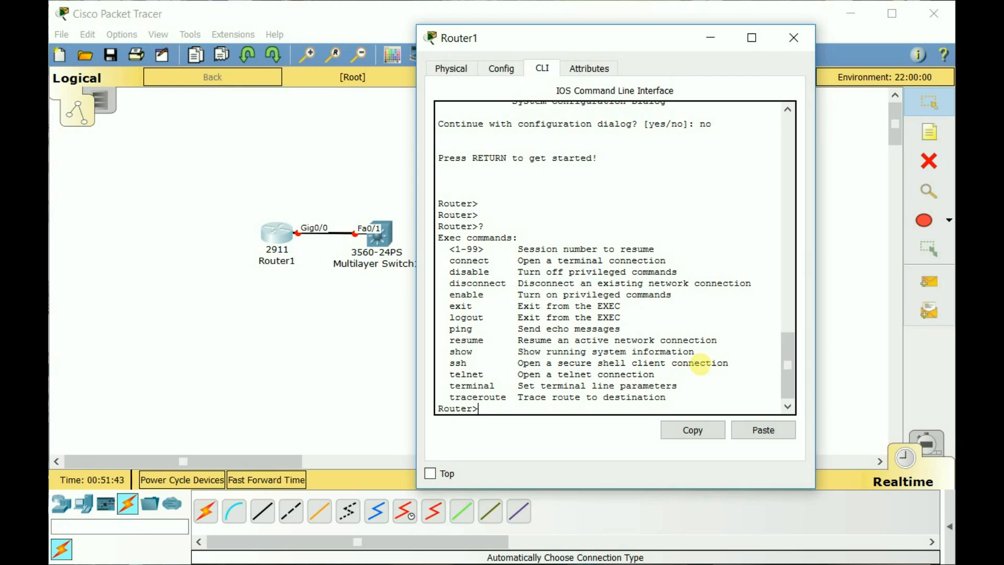
text(show)
text(?)
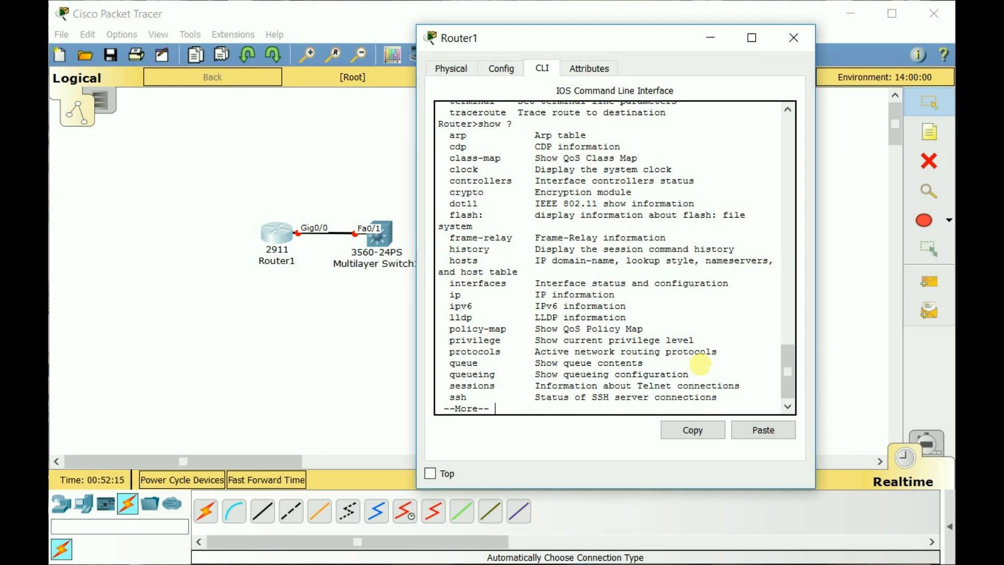
key(ctrl+c)
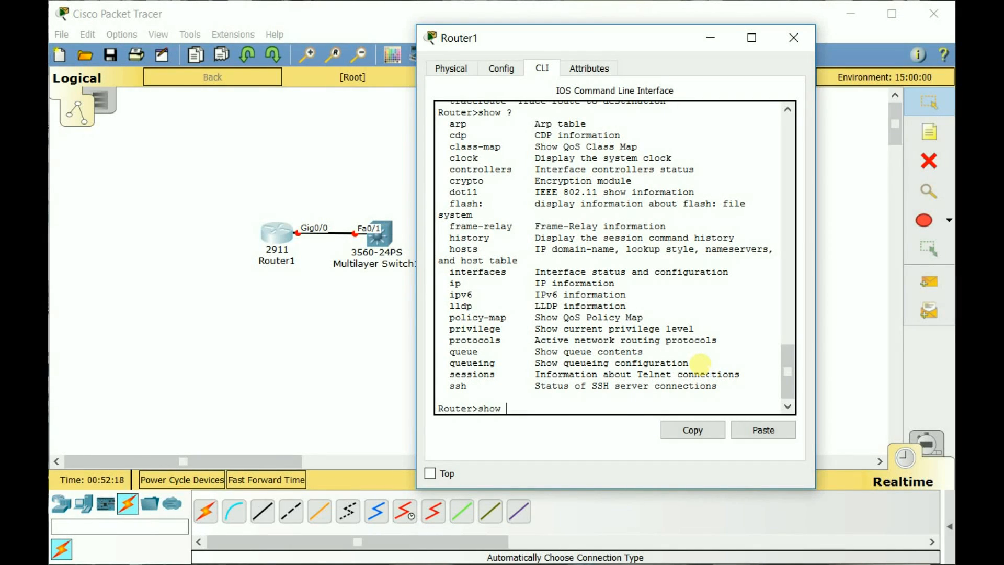
- Clear the partial show command from the prompt and list the user-mode commands again
key(BackSpace)
key(BackSpace)
key(BackSpace)
key(BackSpace)
key(BackSpace)
text(?)
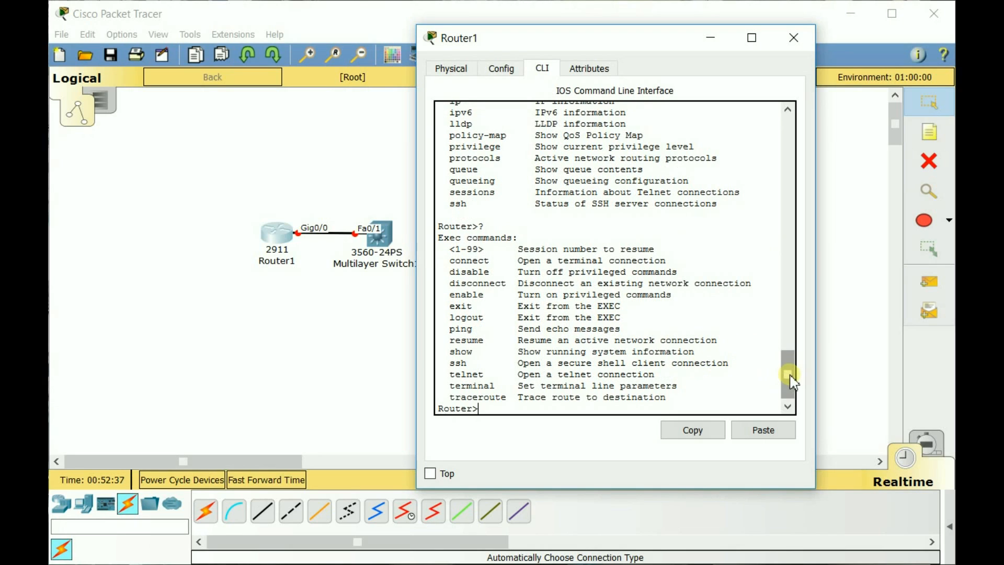
- Switch the router to privileged mode with the enable command
drag(450, 295, 478, 295)
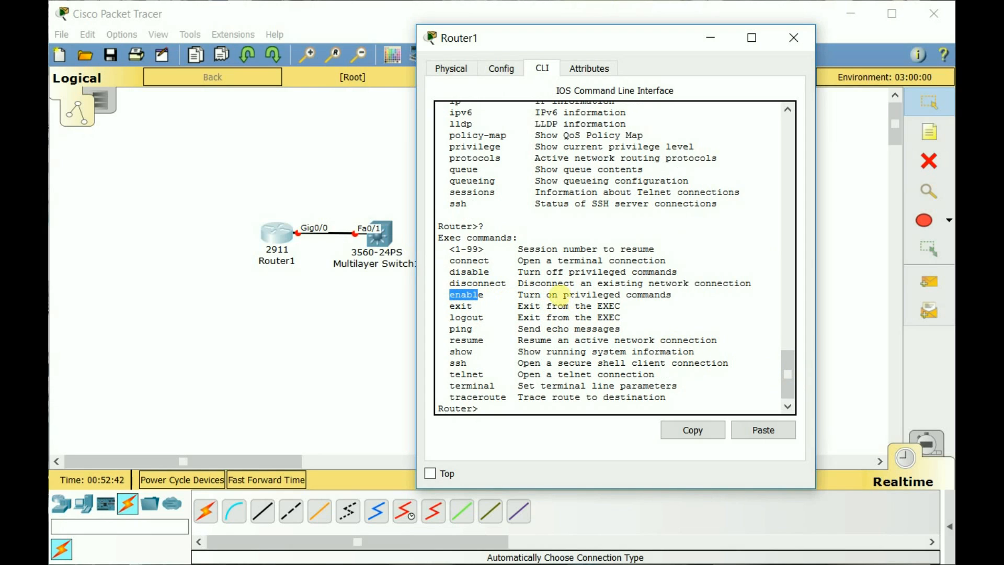
click(495, 401)
text(enable)
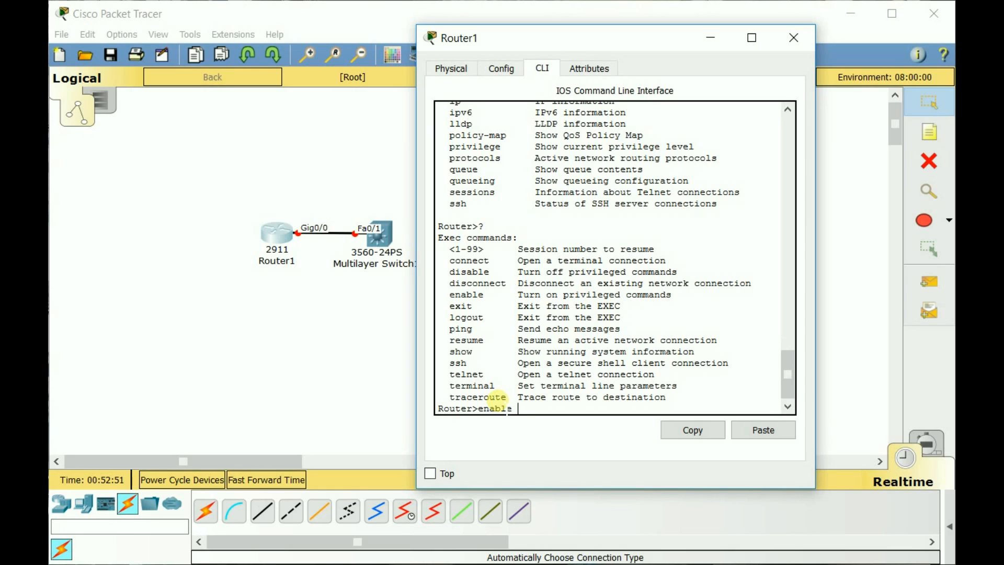
key(Return)
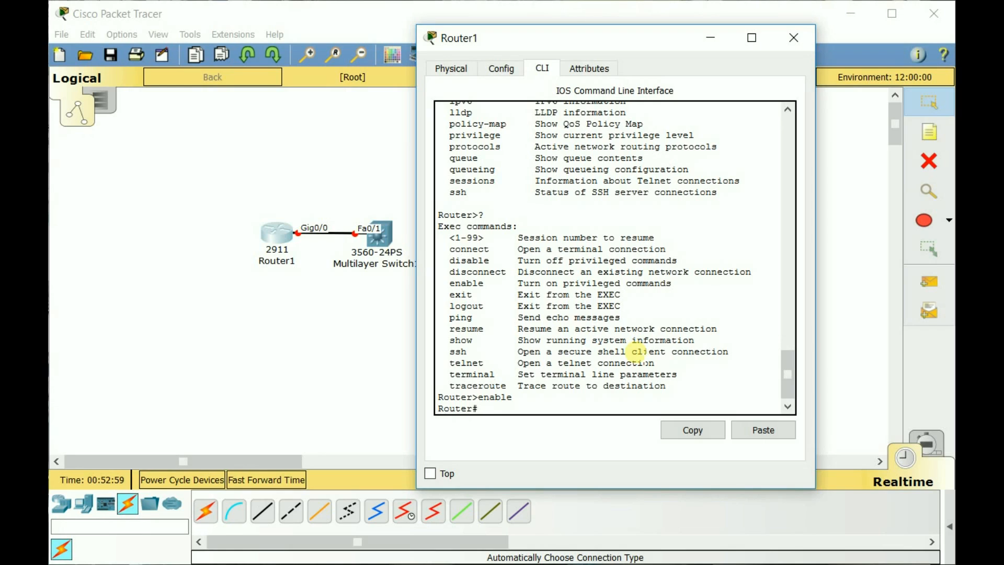
- List all privileged-mode commands and the first page of options for the show command
text(?)
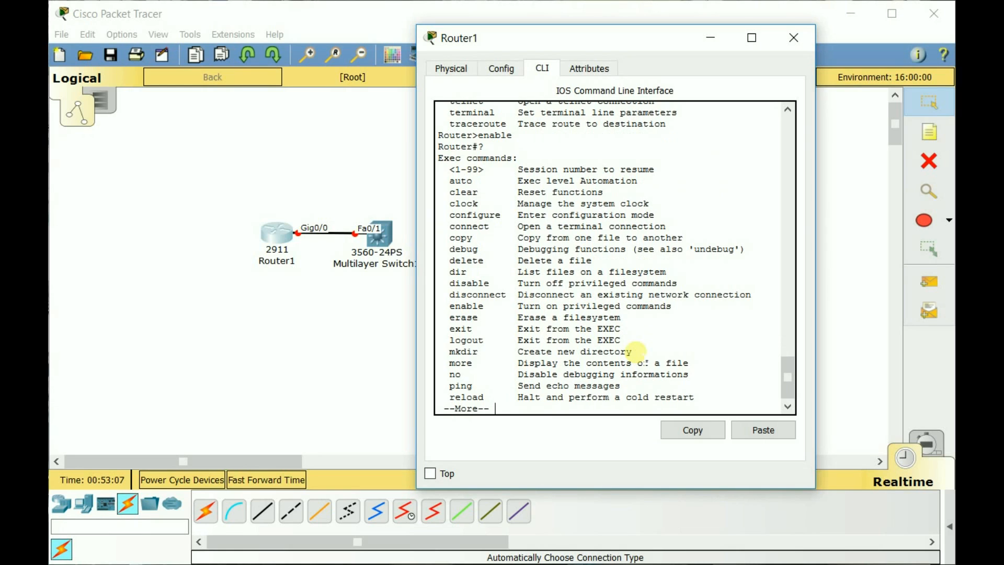
key(space)
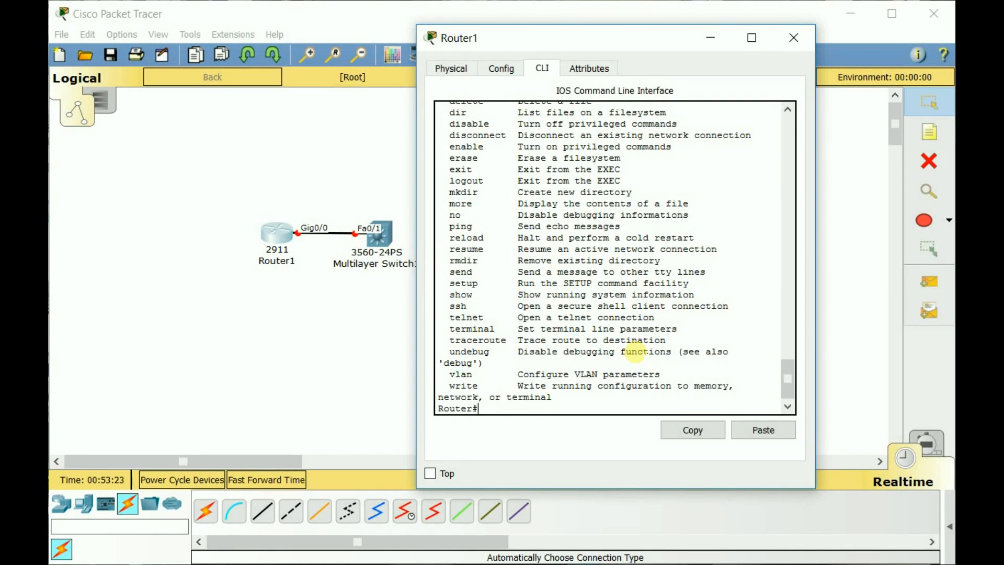
text(show)
text(?)
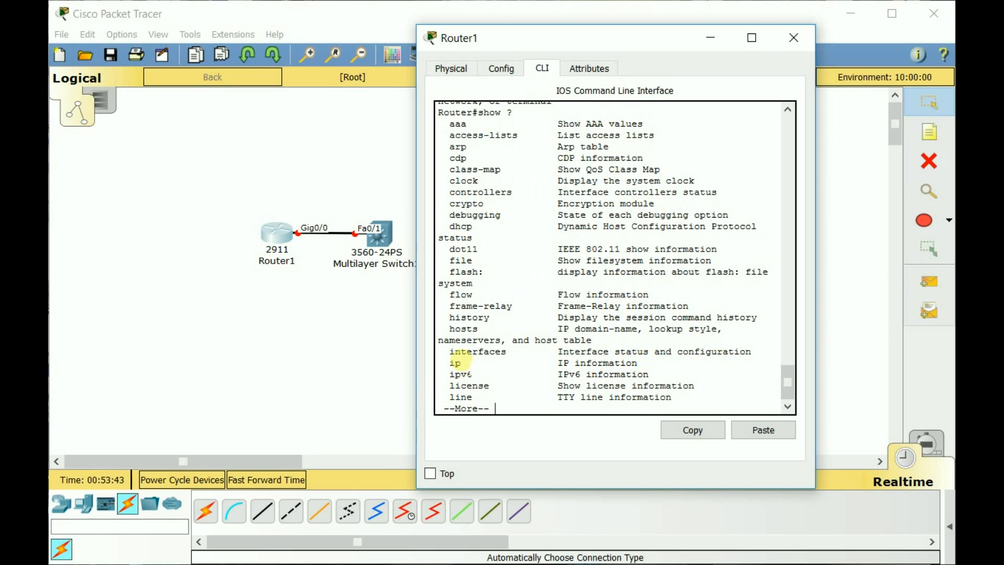
drag(461, 362, 449, 362)
text(q)
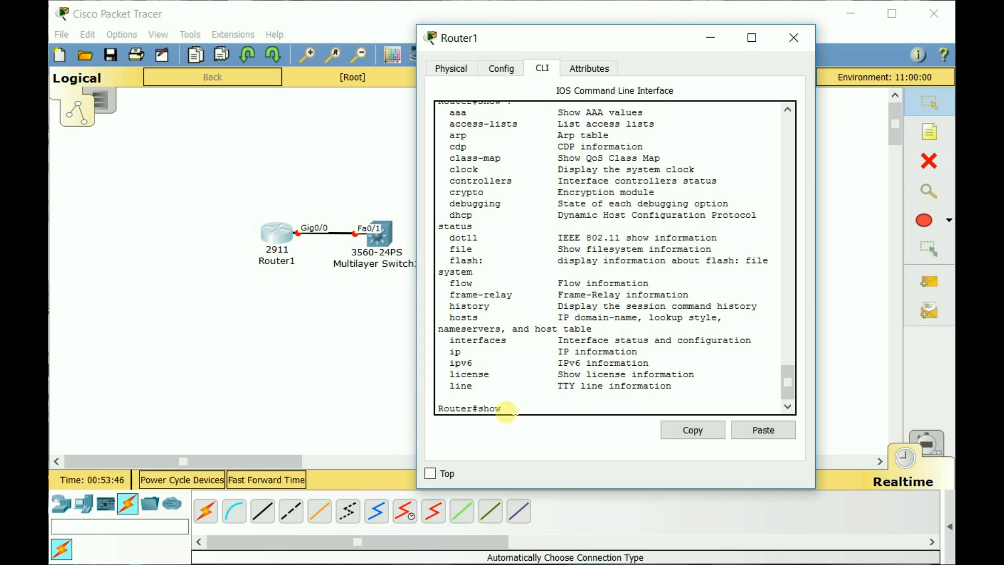
- List the options of show ip, and auto-complete show ip inter to show ip interface
text(ip ?)
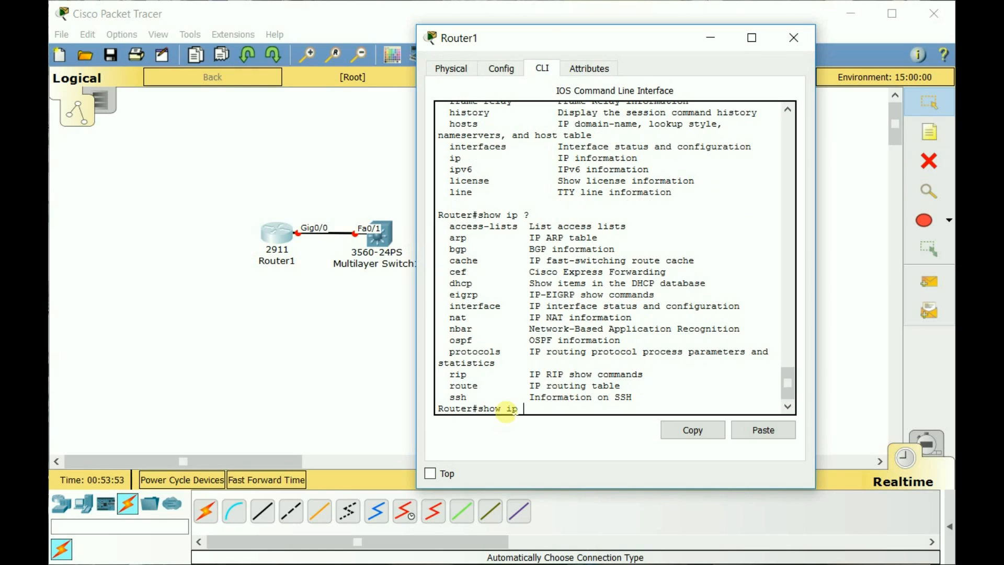
drag(502, 306, 455, 306)
click(547, 411)
text(inter)
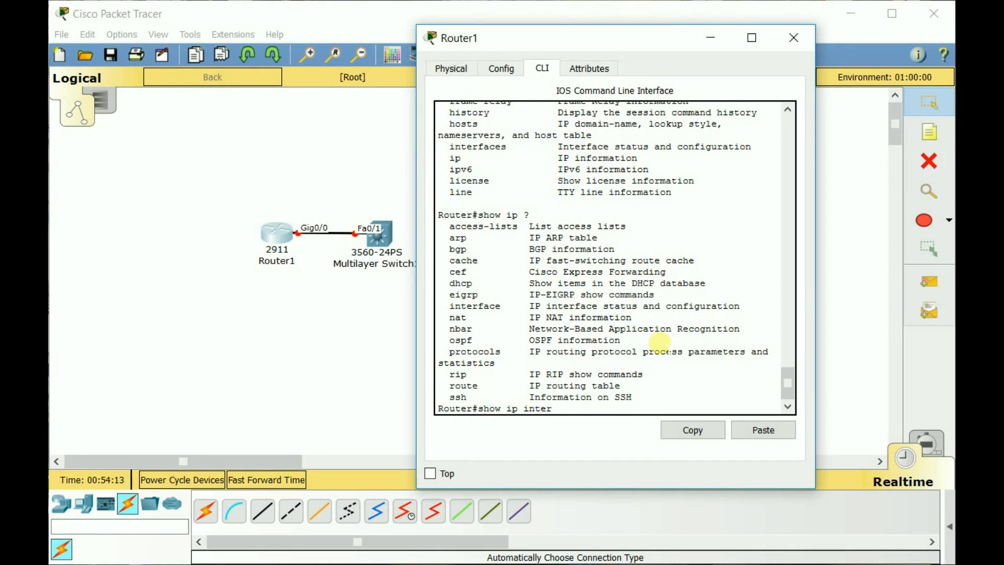
key(Tab)
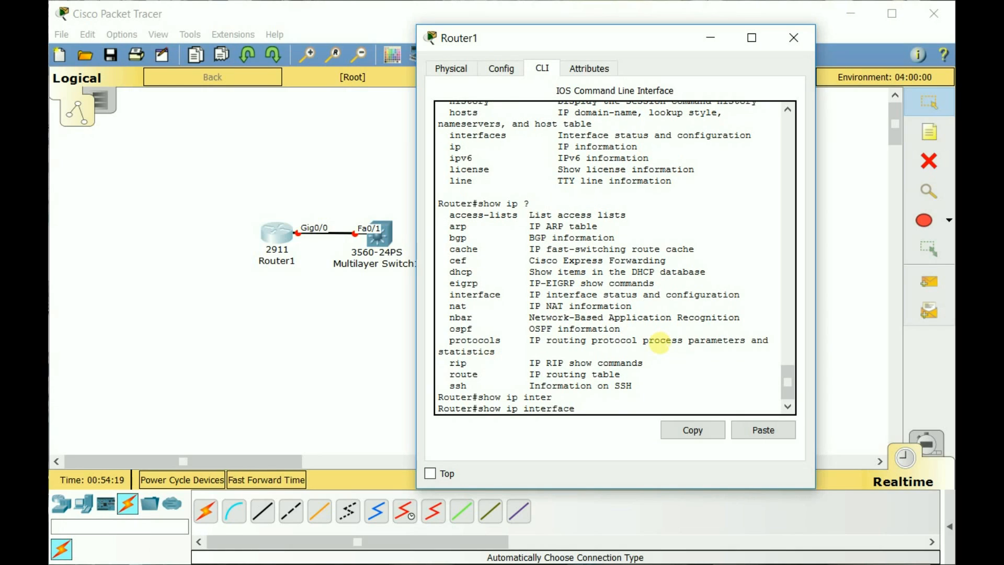
- Shorten the command to show ip i and auto-complete it to show ip interface again
key(BackSpace)
key(BackSpace)
key(BackSpace)
key(BackSpace)
key(BackSpace)
key(BackSpace)
key(BackSpace)
key(BackSpace)
key(BackSpace)
key(Tab)
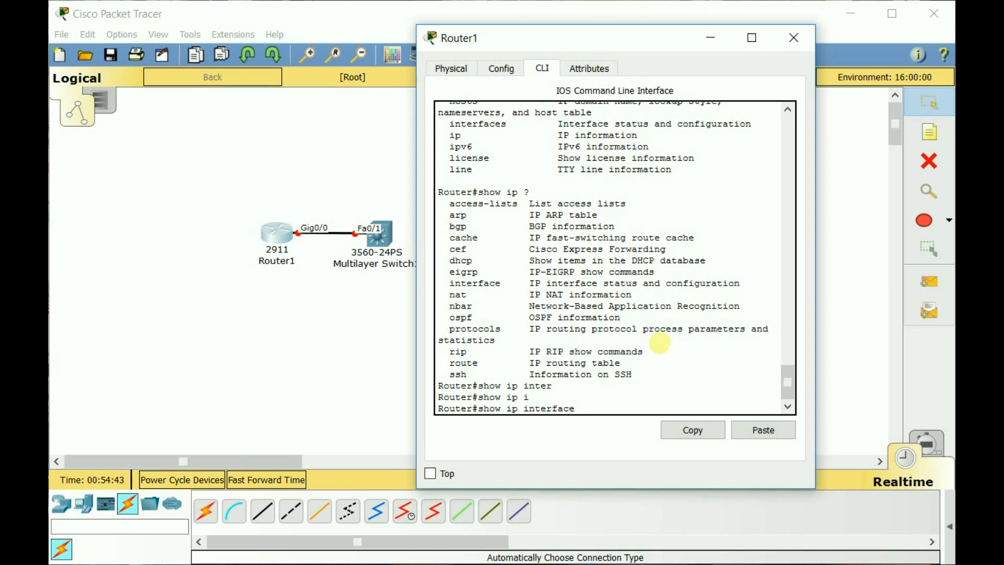
- List the options of show ip interface and run show ip interface brief
text(?)
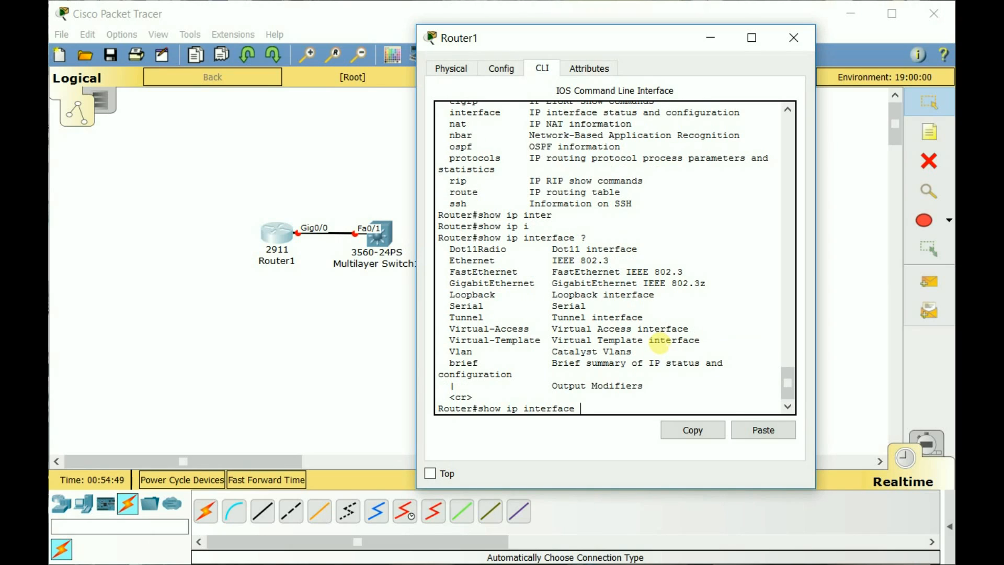
text(br)
key(Tab)
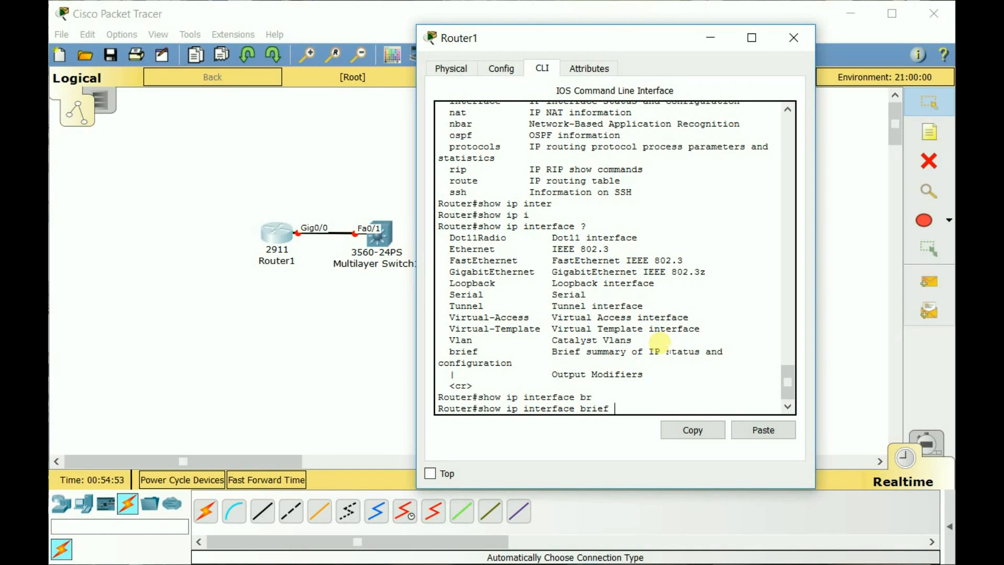
key(Return)
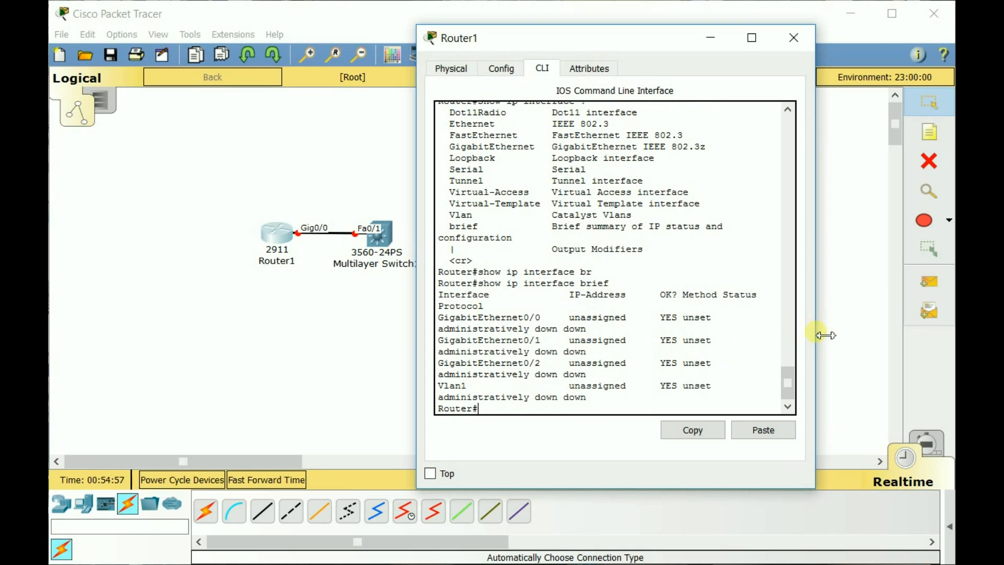
- Widen the router window and examine the IP address, status and protocol columns of the interface summary
drag(820, 334, 954, 335)
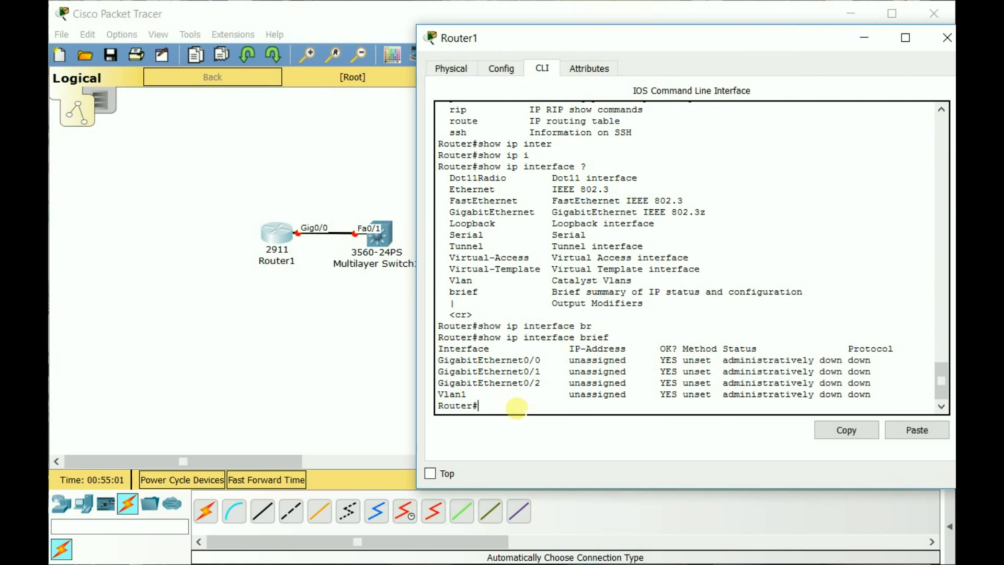
drag(569, 360, 632, 392)
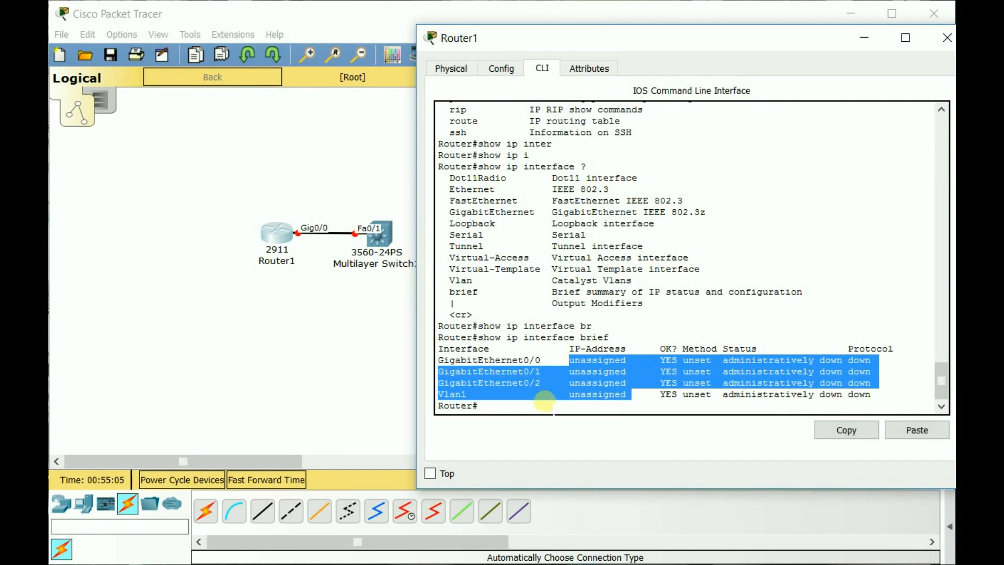
click(538, 405)
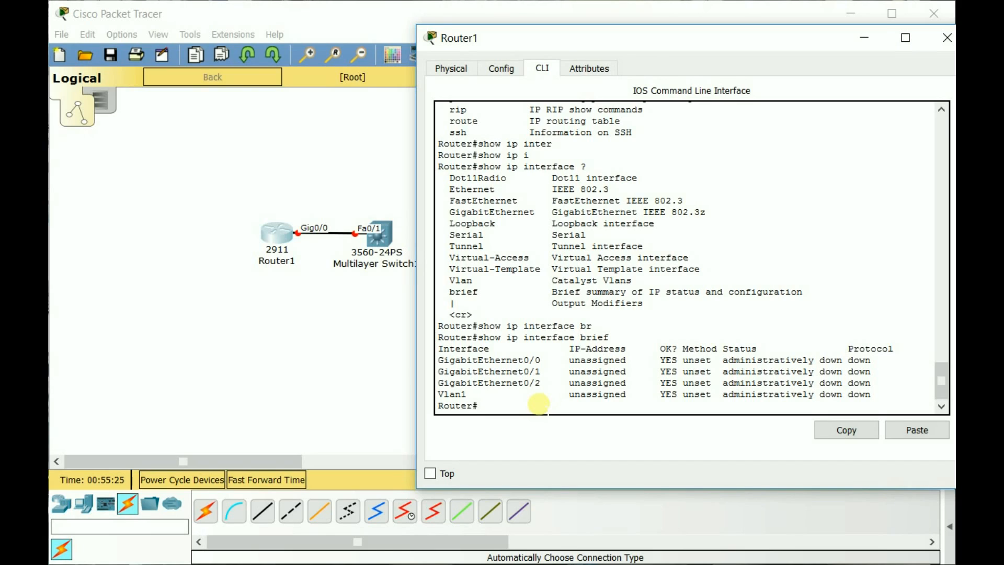
- Try repeatedly to auto-complete the single letter c as a command at the privileged prompt
text(c)
key(Tab)
key(Tab)
key(Tab)
key(Tab)
key(Tab)
key(Tab)
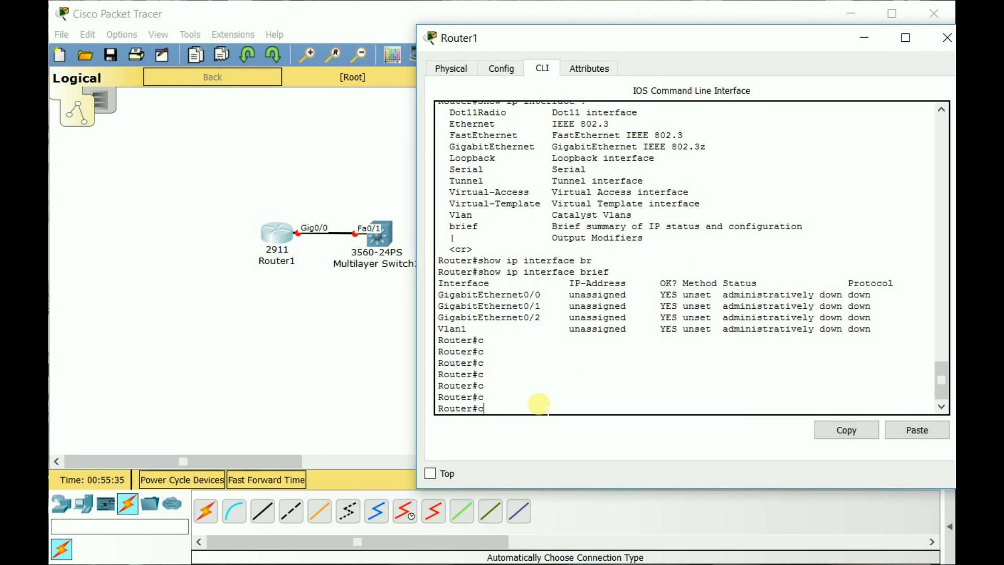
- List the privileged commands beginning with c and auto-complete conf to configure
text(?)
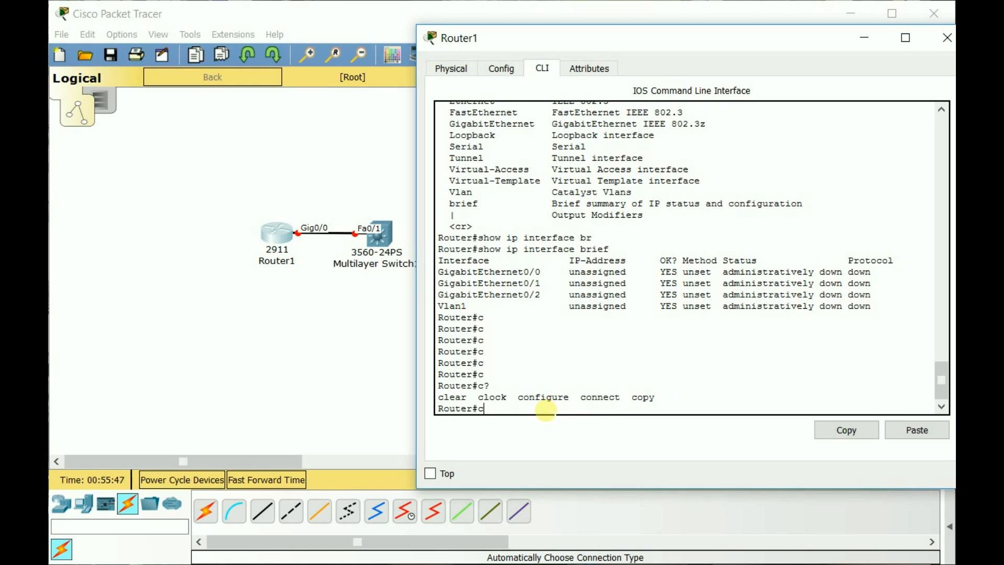
text(onf)
key(Tab)
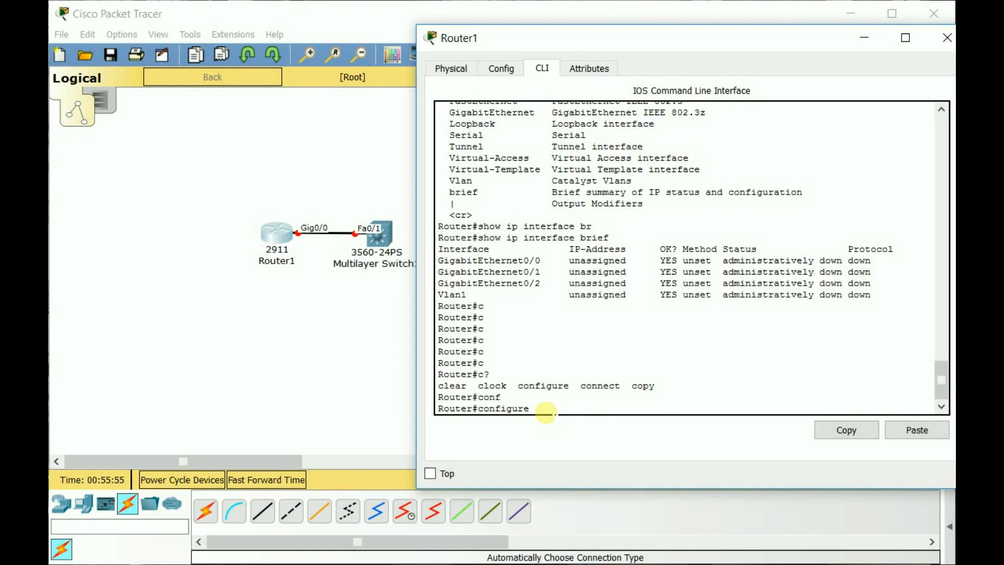
- List the options of configure, complete the command as configure terminal and run it to enter global configuration mode
text(?)
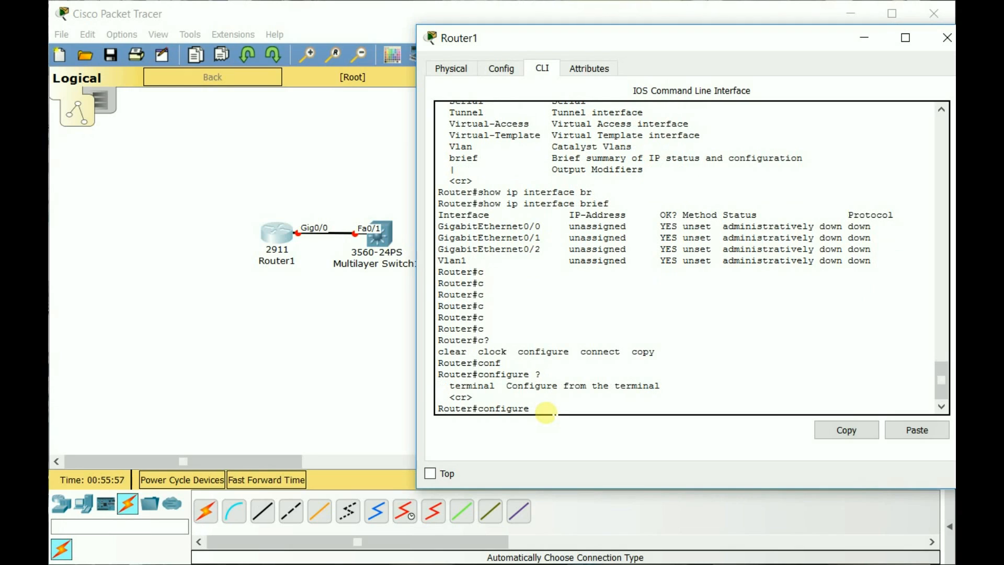
text(t)
key(Tab)
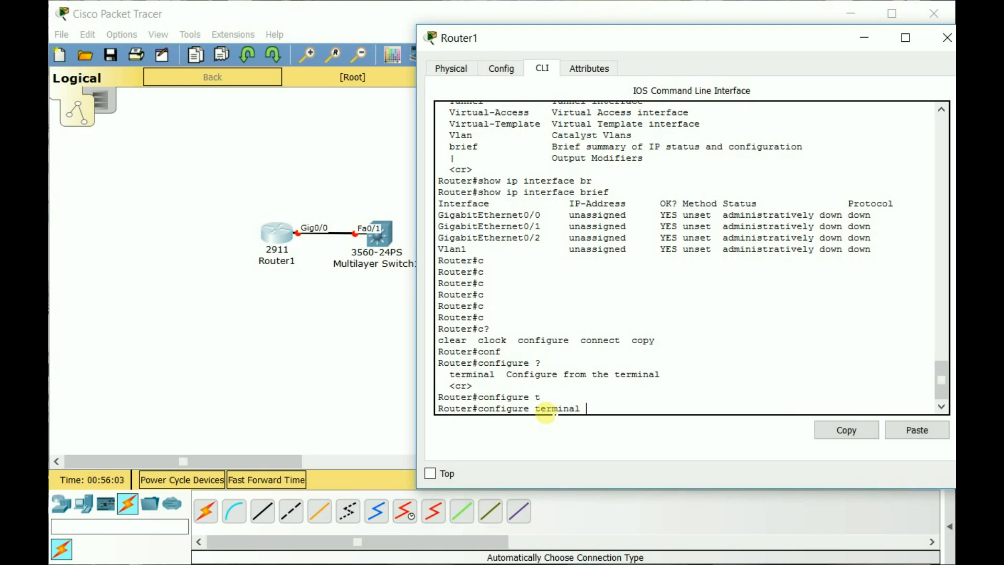
key(Return)
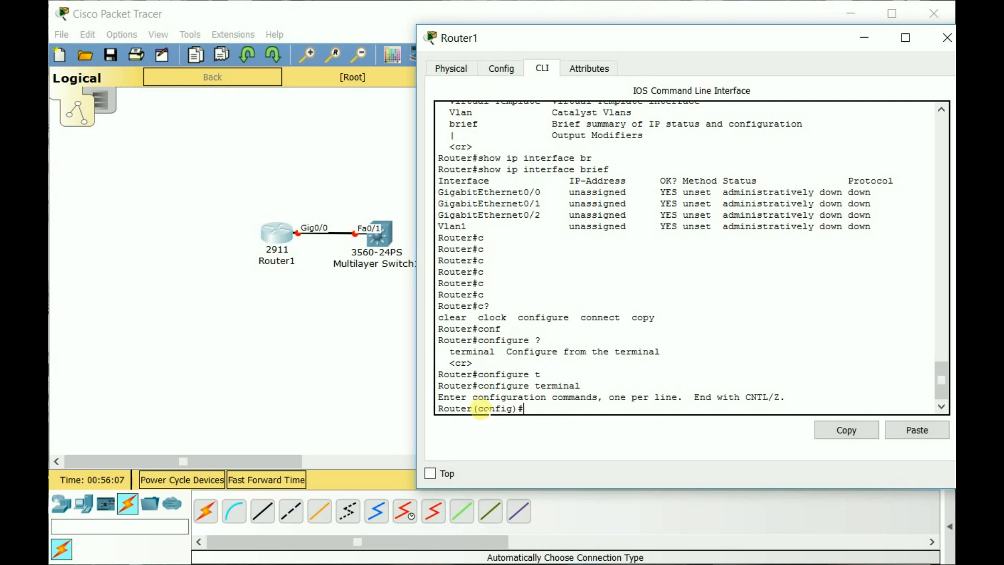
drag(477, 409, 515, 409)
click(508, 412)
- Try to run show ip interface brief from global configuration mode
text(show ip interface brief)
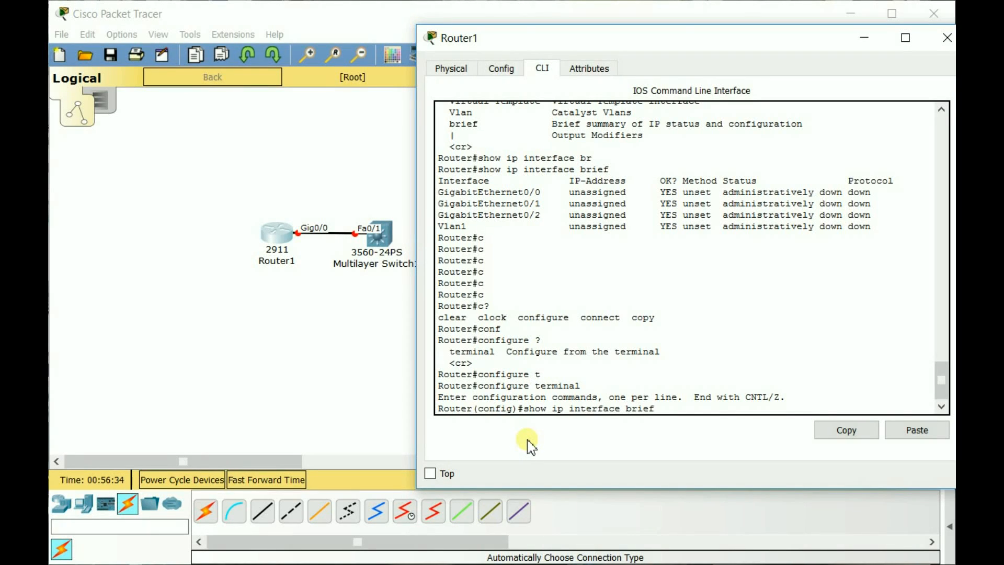
key(Return)
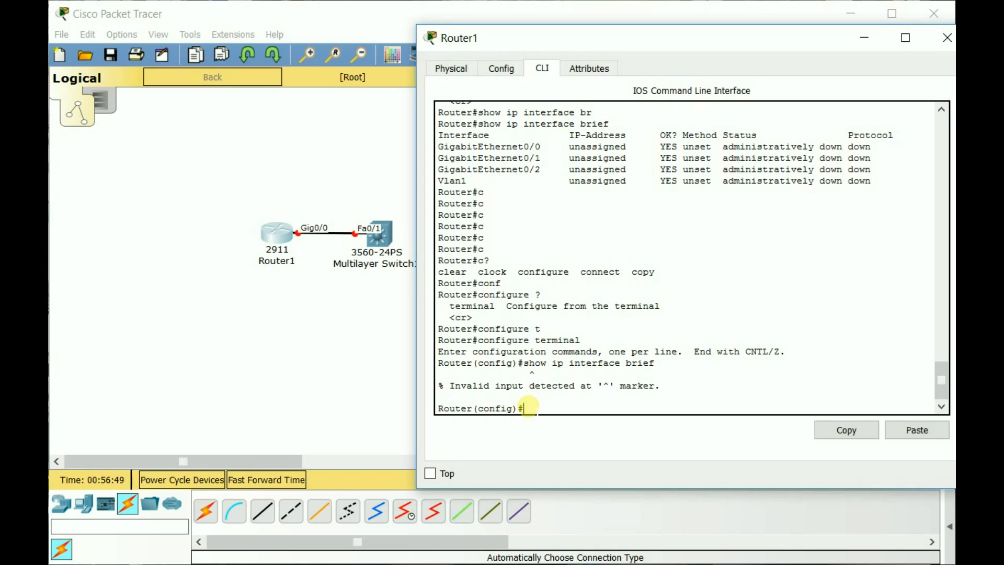
drag(484, 261, 449, 261)
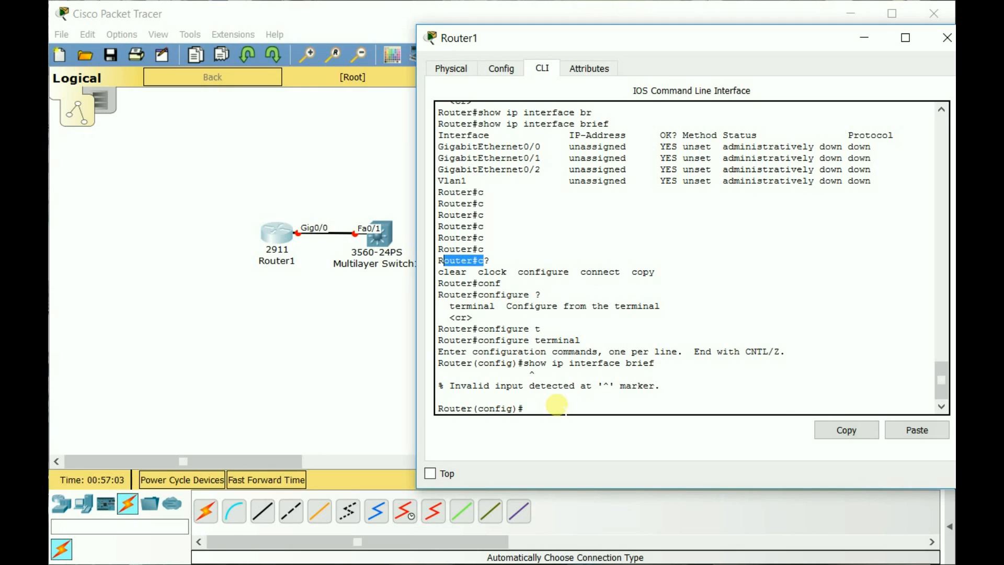
- Recall the last command, prefix it with do and run do show ip interface brief from global configuration mode
key(Up)
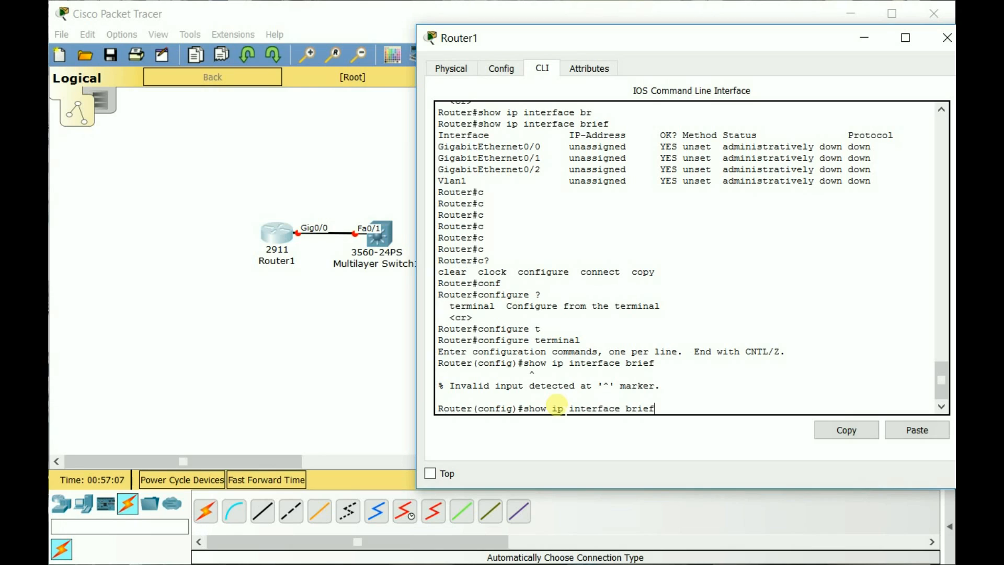
key(Left)
key(Left)
key(Left)
key(Left)
key(Left)
key(Left)
key(Left)
key(Left)
key(Left)
key(Left)
key(Left)
key(Left)
key(Left)
key(Left)
key(Left)
key(Left)
key(Left)
key(Left)
key(Left)
key(Left)
text(do)
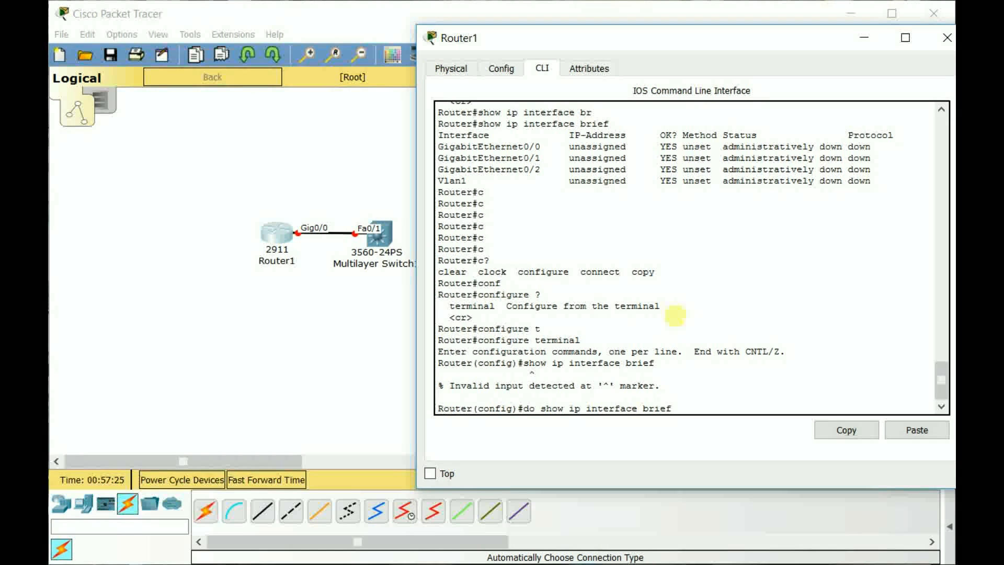
key(Return)
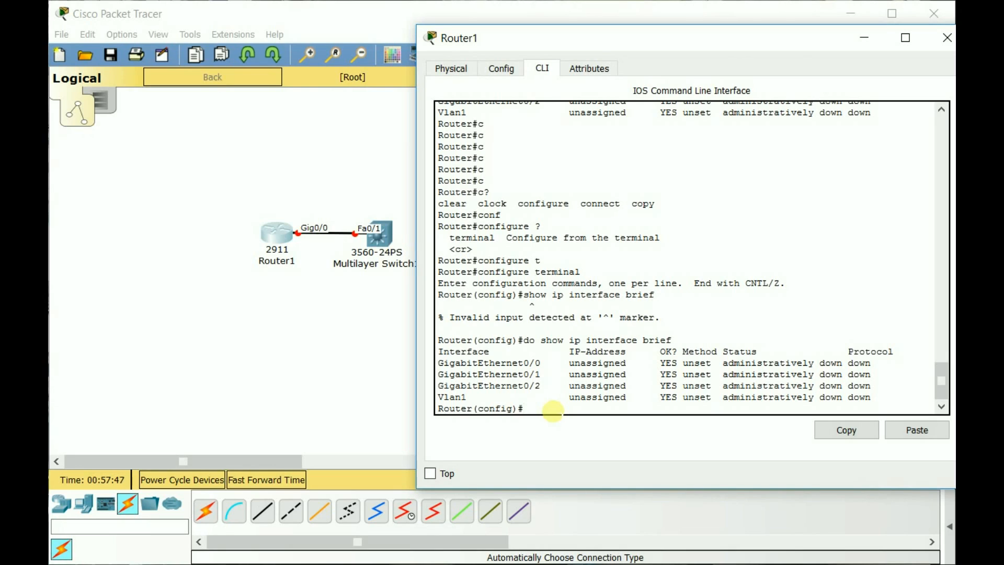
- List the commands available in global configuration mode and page through to the end of the list
text(?)
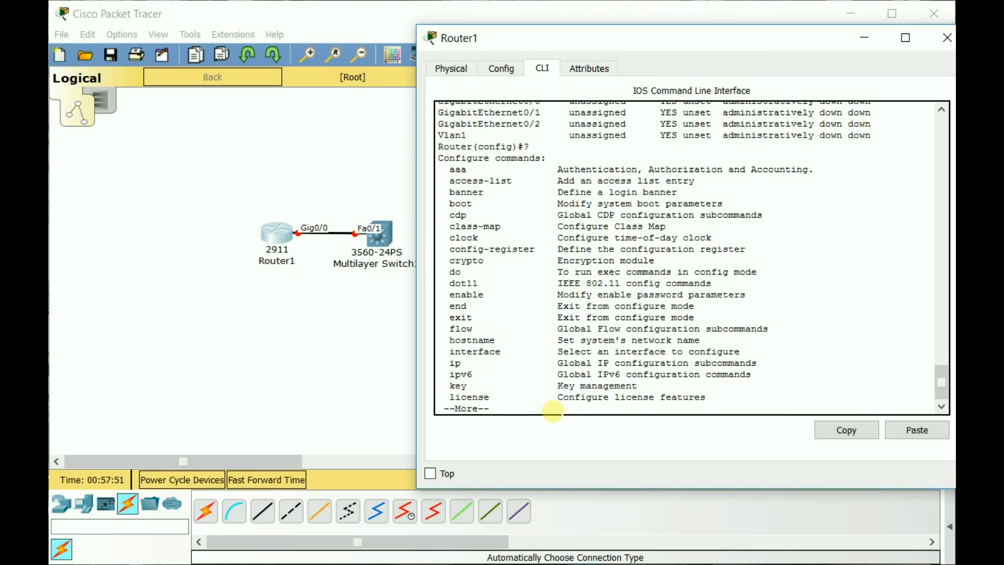
key(space)
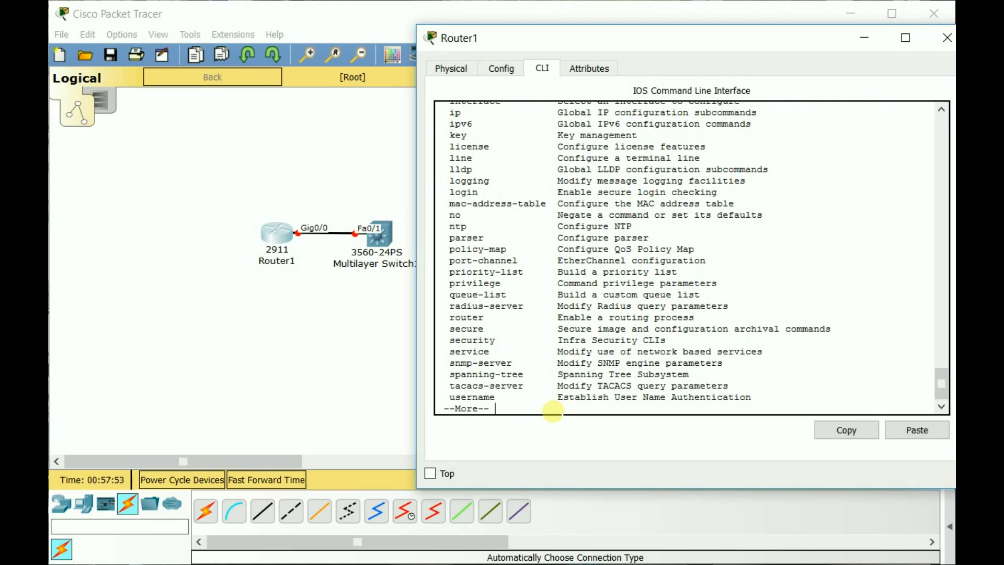
key(space)
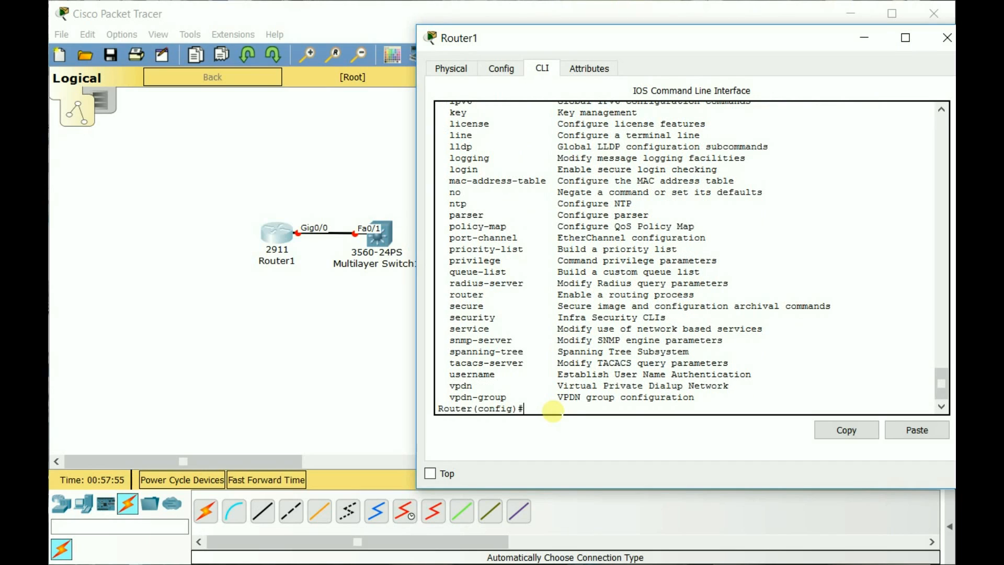
- List the global configuration commands again, examine the interface entry and its description, and page onward through the list
key(Up)
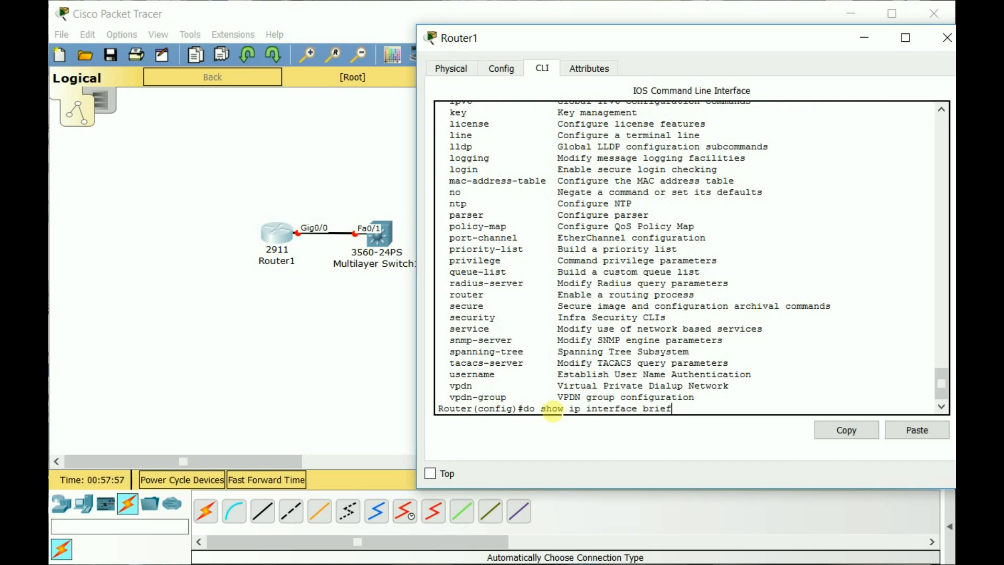
key(Down)
text(?)
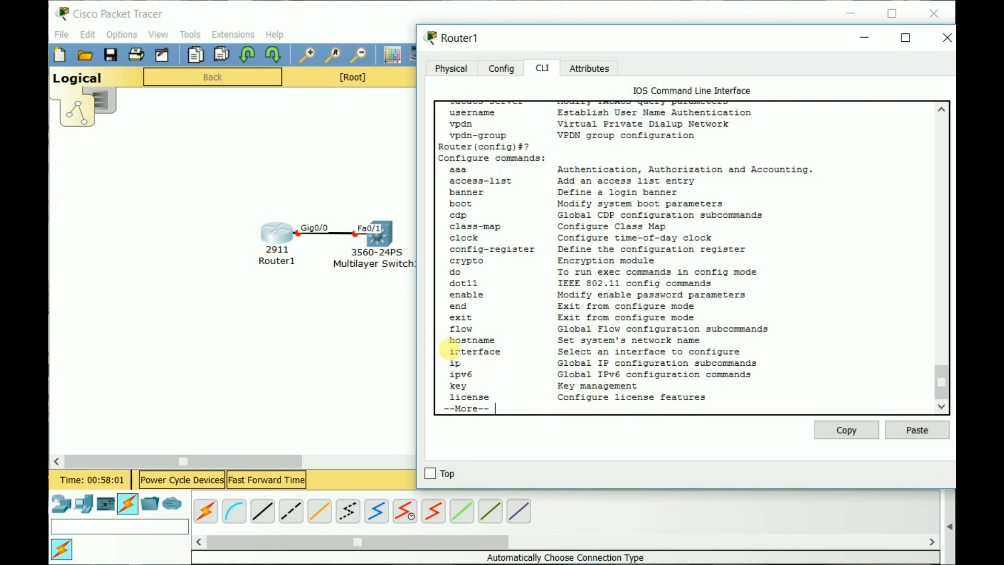
drag(448, 351, 489, 351)
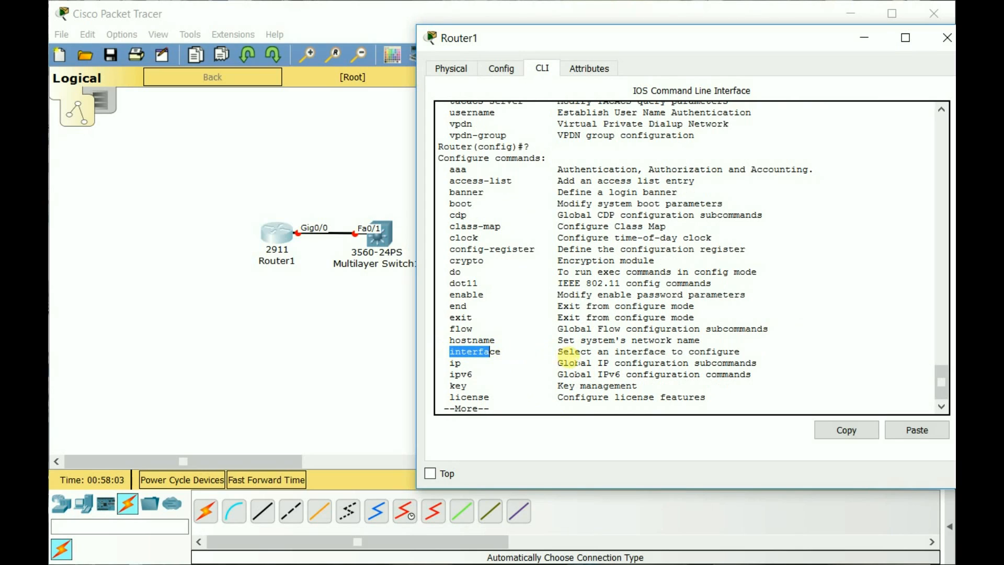
drag(598, 352, 753, 347)
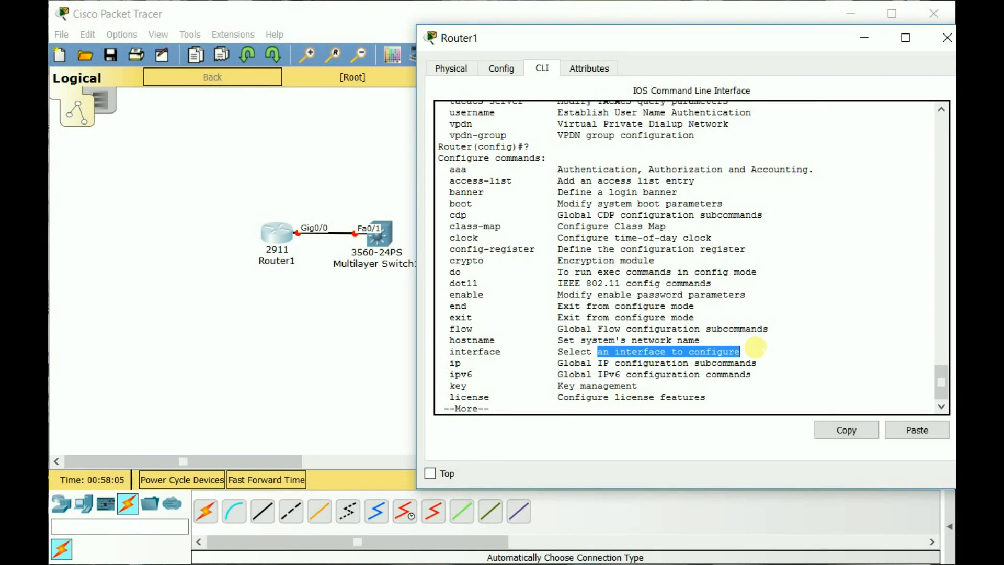
click(618, 398)
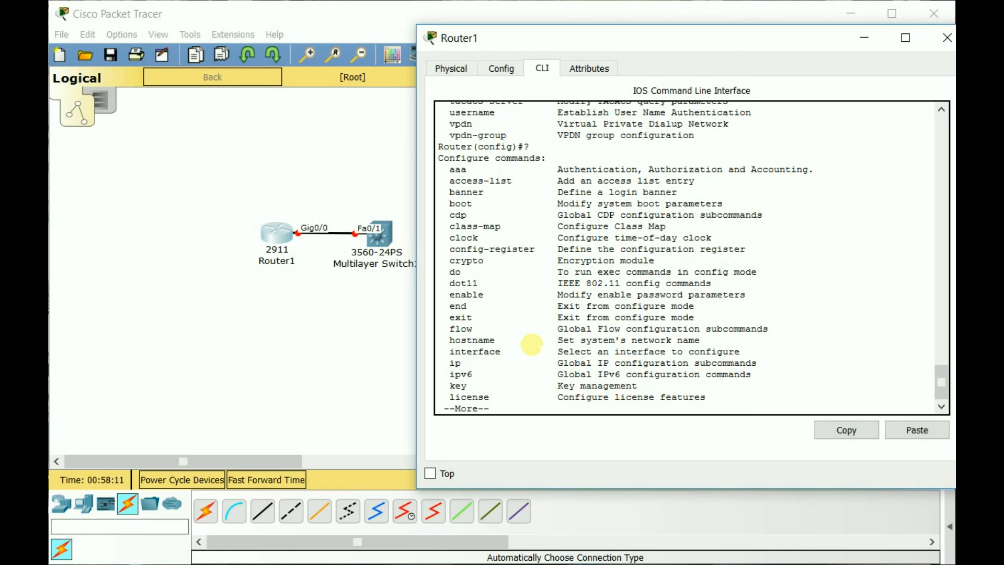
drag(442, 408, 490, 408)
click(501, 409)
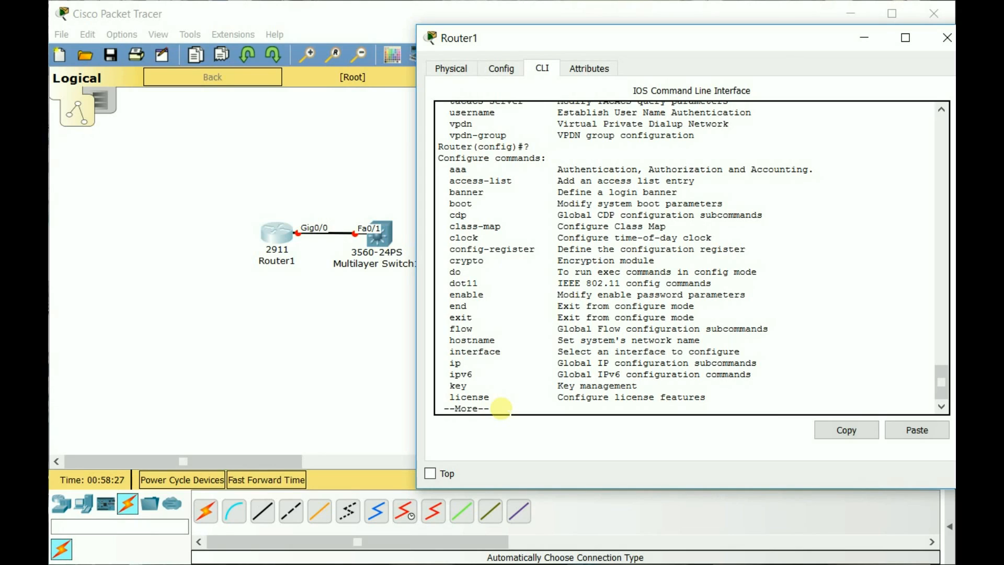
key(space)
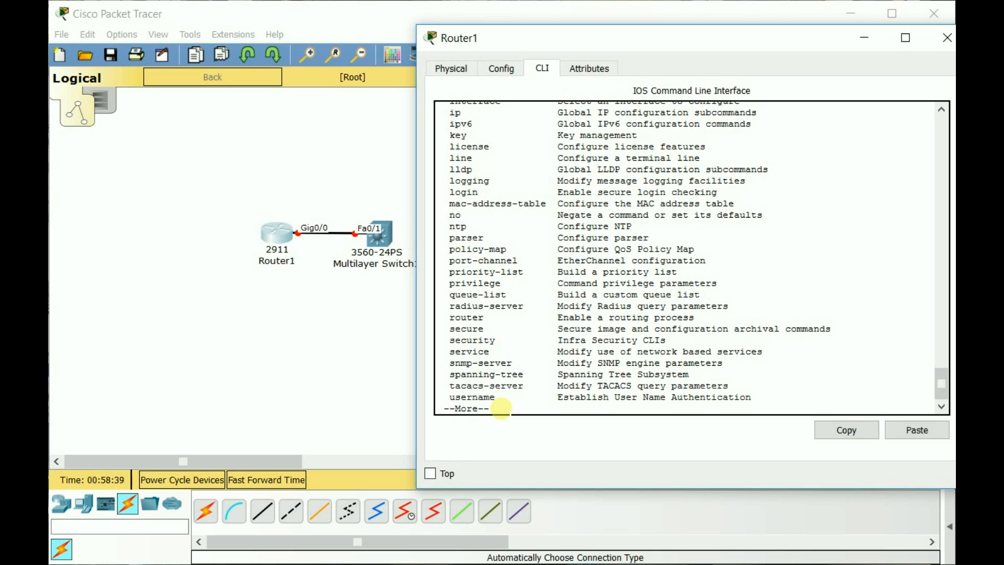
key(space)
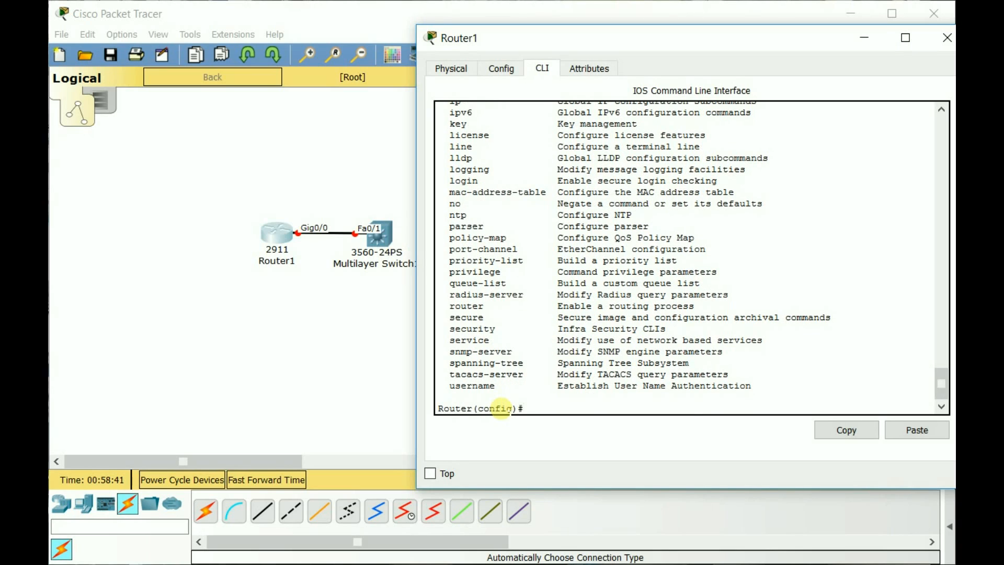
- Clear the recalled do show ip interface brief command, list the configuration commands and quit the listing after its first page
text(do show ip interface brief)
key(BackSpace)
key(BackSpace)
key(BackSpace)
key(BackSpace)
key(BackSpace)
key(BackSpace)
key(BackSpace)
key(BackSpace)
key(BackSpace)
key(BackSpace)
key(BackSpace)
key(BackSpace)
key(BackSpace)
key(BackSpace)
key(BackSpace)
key(BackSpace)
key(BackSpace)
key(BackSpace)
key(BackSpace)
key(BackSpace)
text(?)
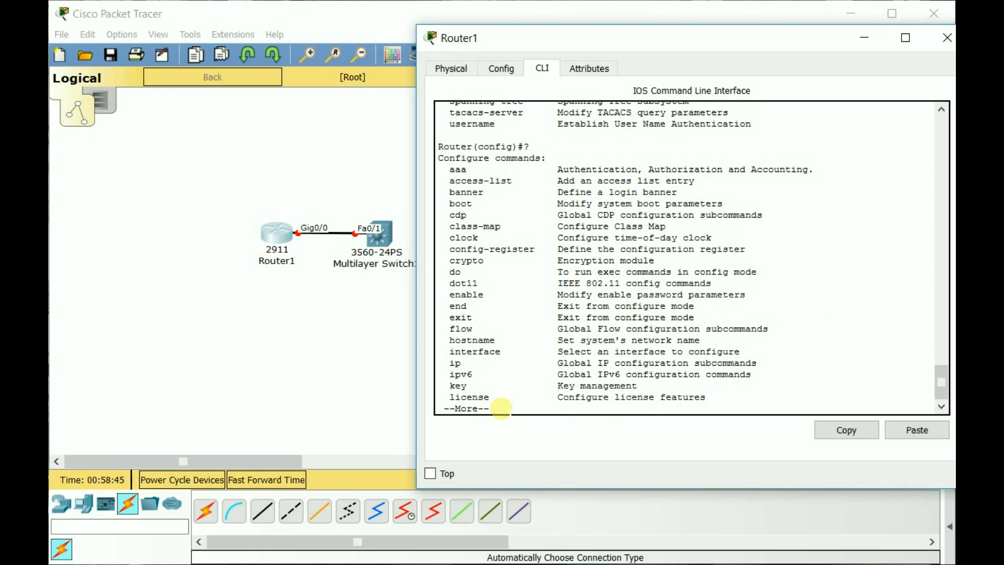
text(q)
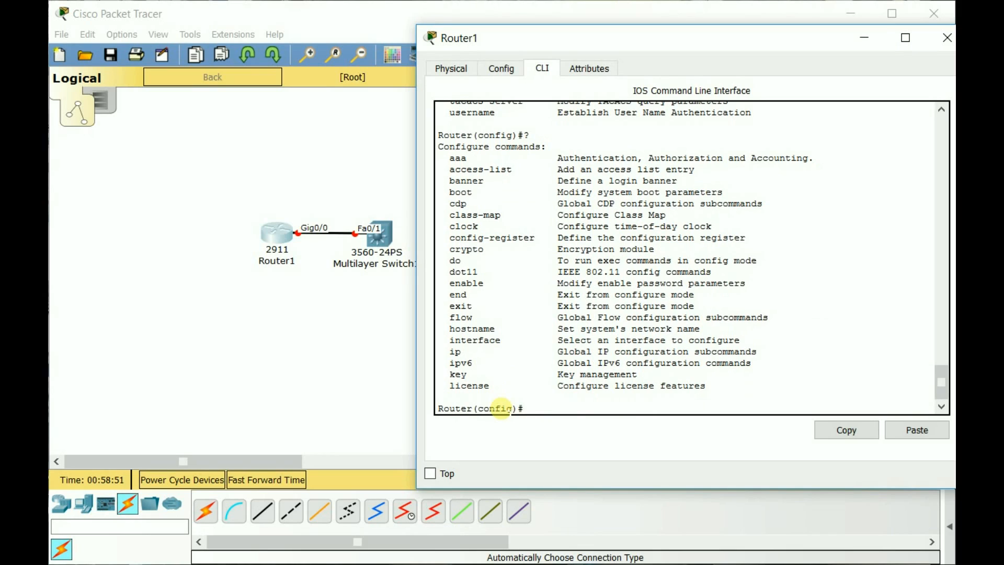
- Auto-complete inter to interface and list the interface types it accepts
text(inter)
key(Tab)
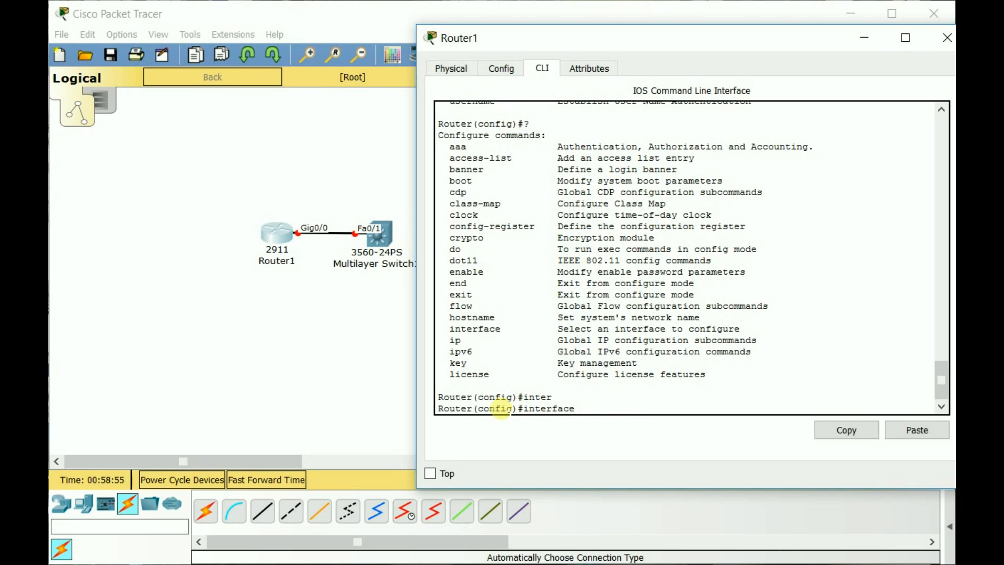
text(?)
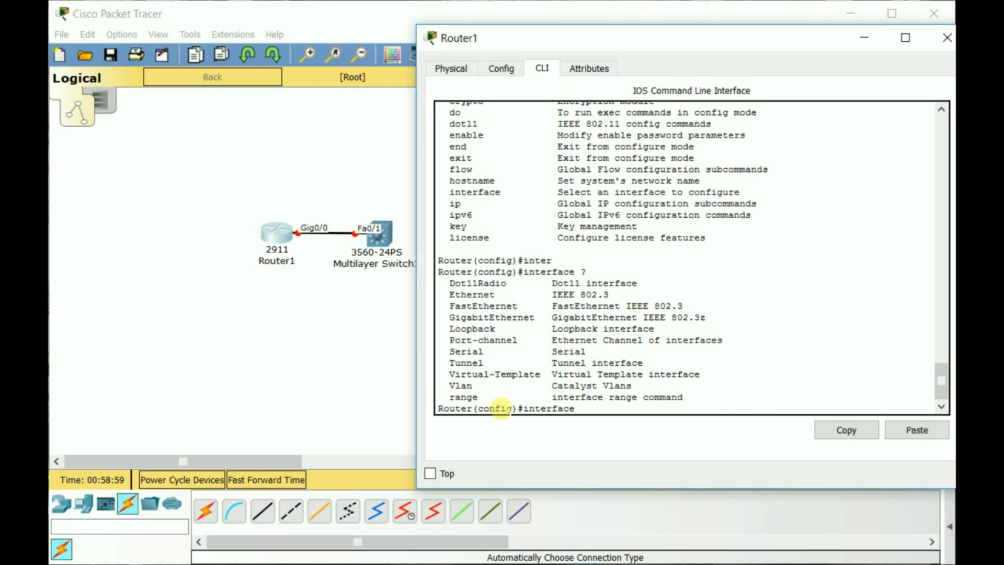
- Auto-complete g to gigabitEthernet as the interface type and list the interface numbers it accepts
text(g)
key(Tab)
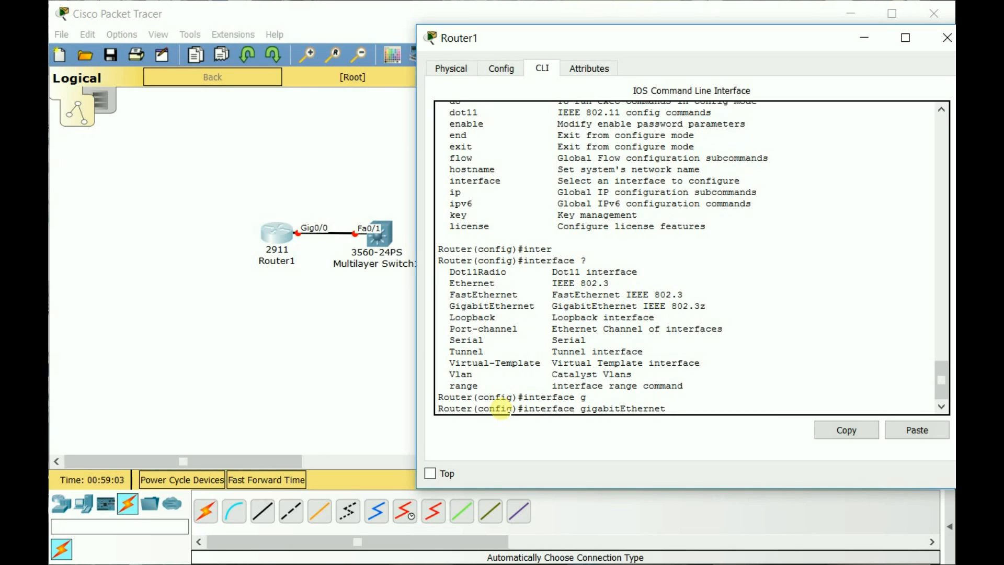
text(?)
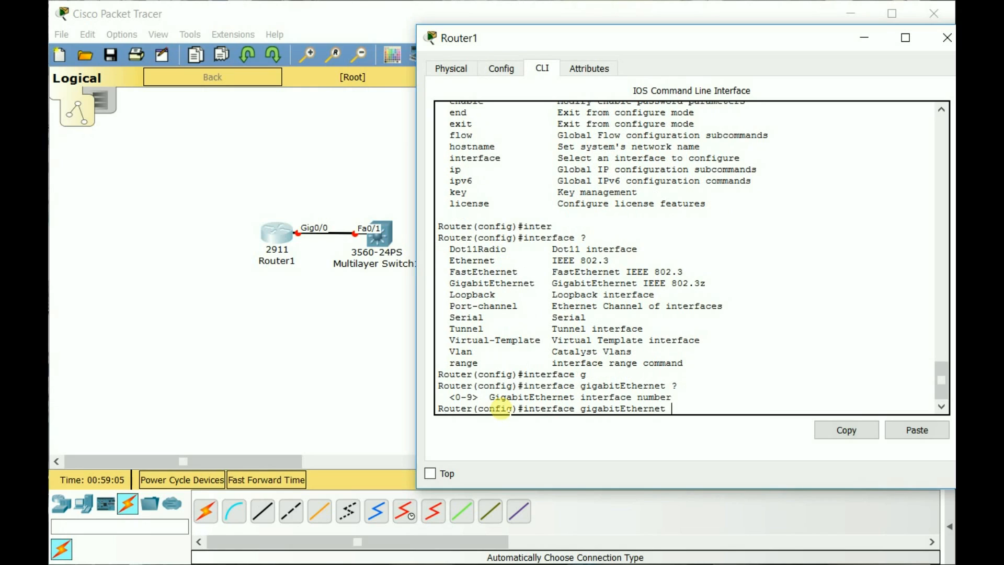
- Extend the interface gigabitEthernet command with 0 and a slash, requesting help on the valid continuation after each
text(0?)
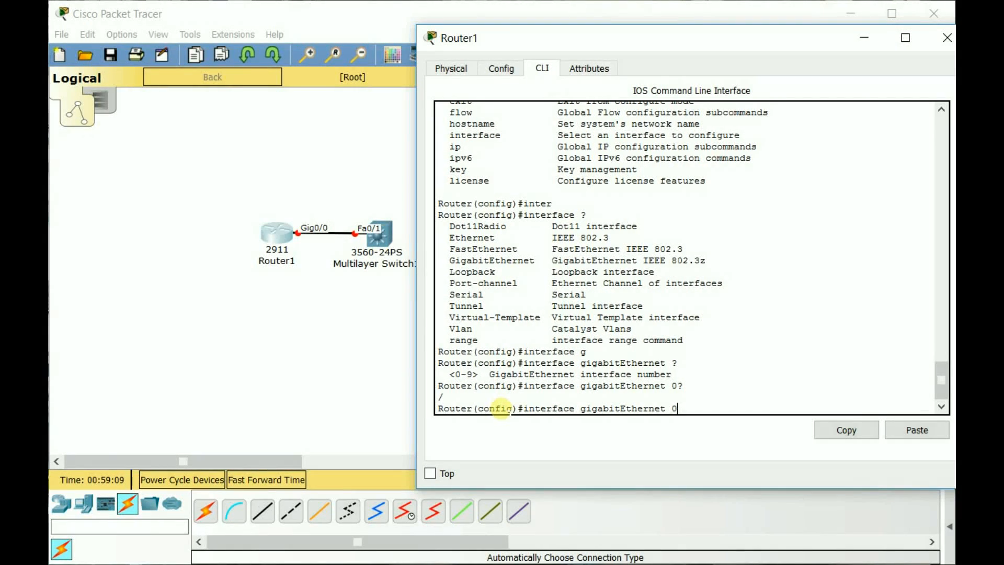
drag(449, 396, 438, 397)
click(453, 406)
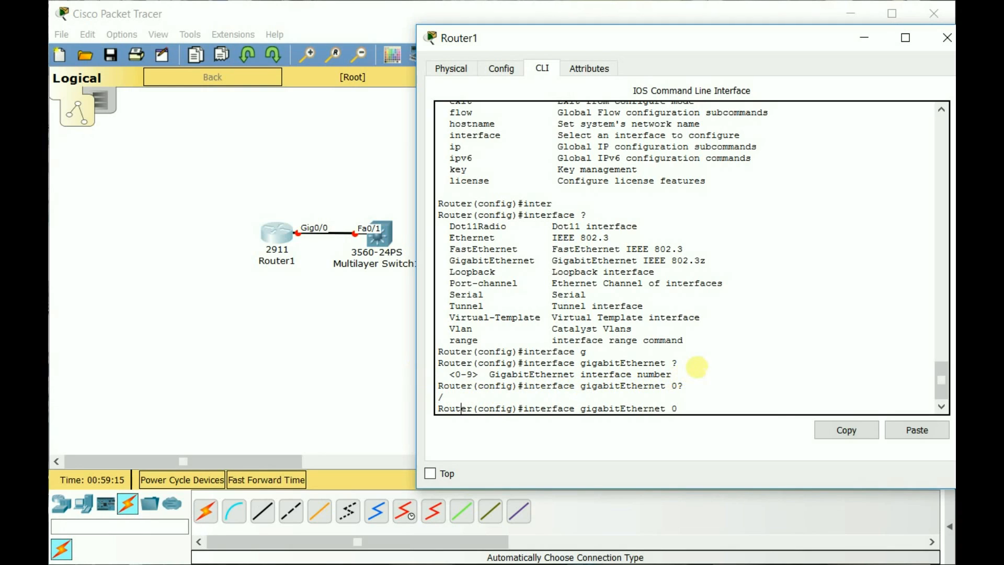
text(/?)
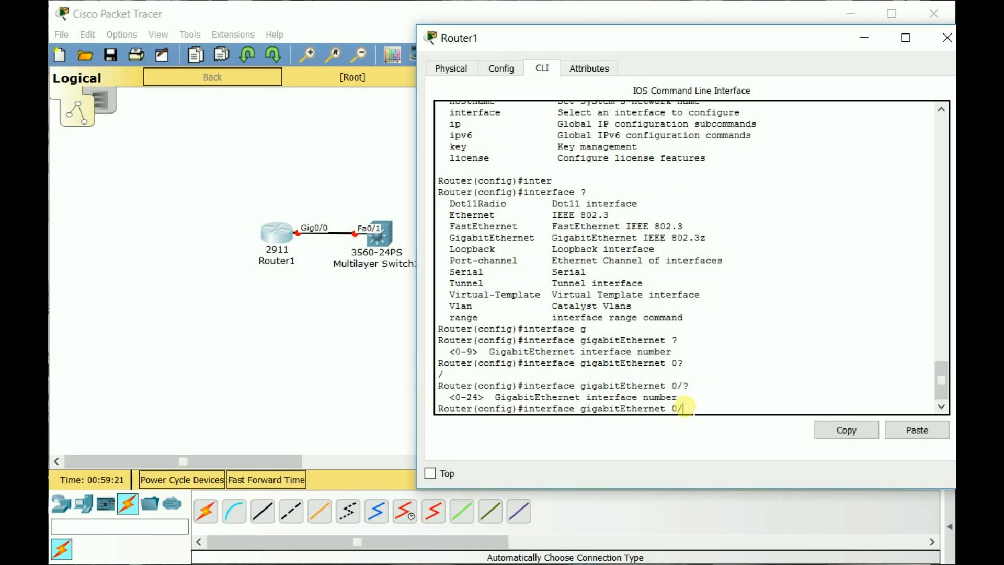
- Complete the port number as 0/0, check for further options and run interface gigabitEthernet 0/0 to enter interface configuration mode
text(0 ?)
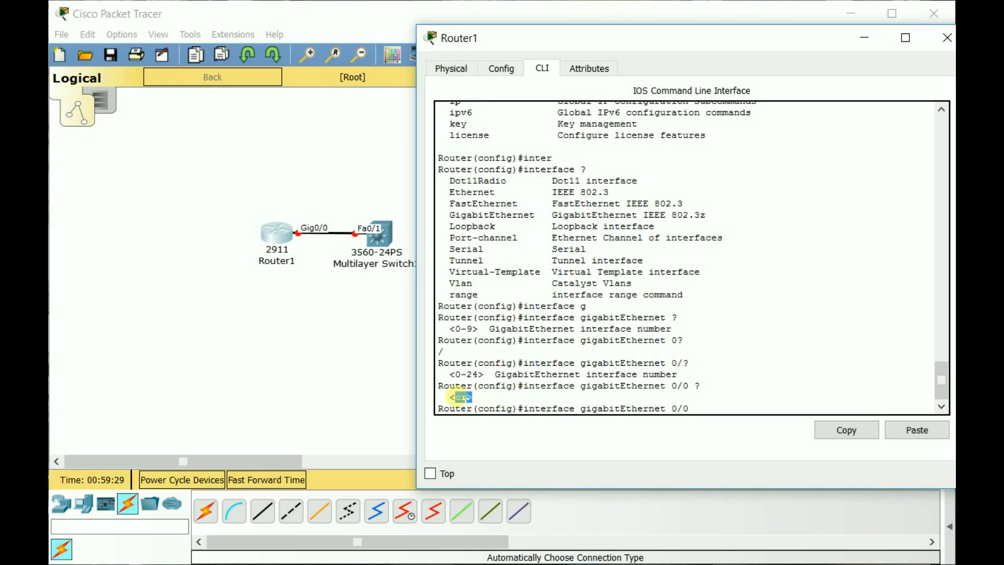
drag(443, 397, 473, 397)
click(501, 398)
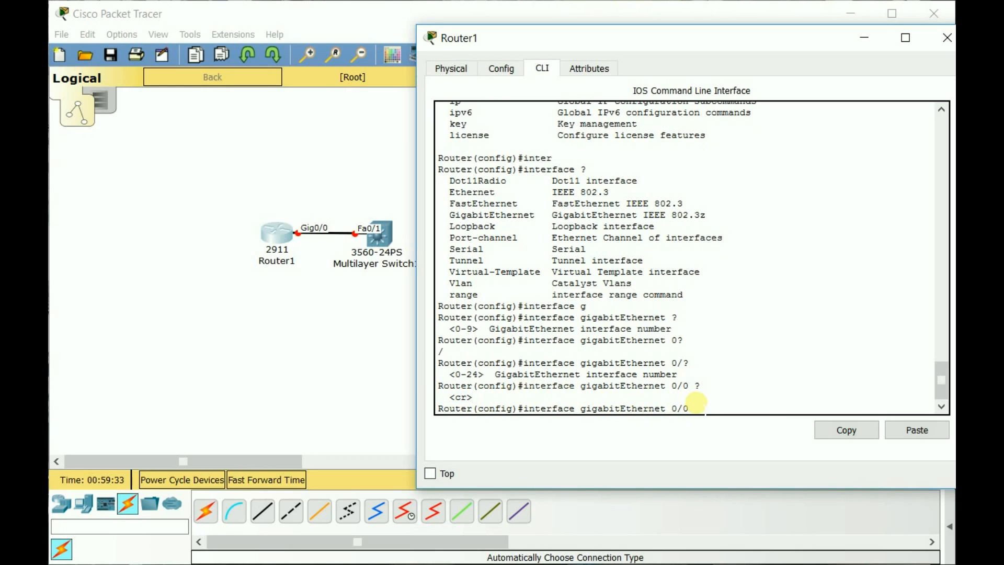
key(Return)
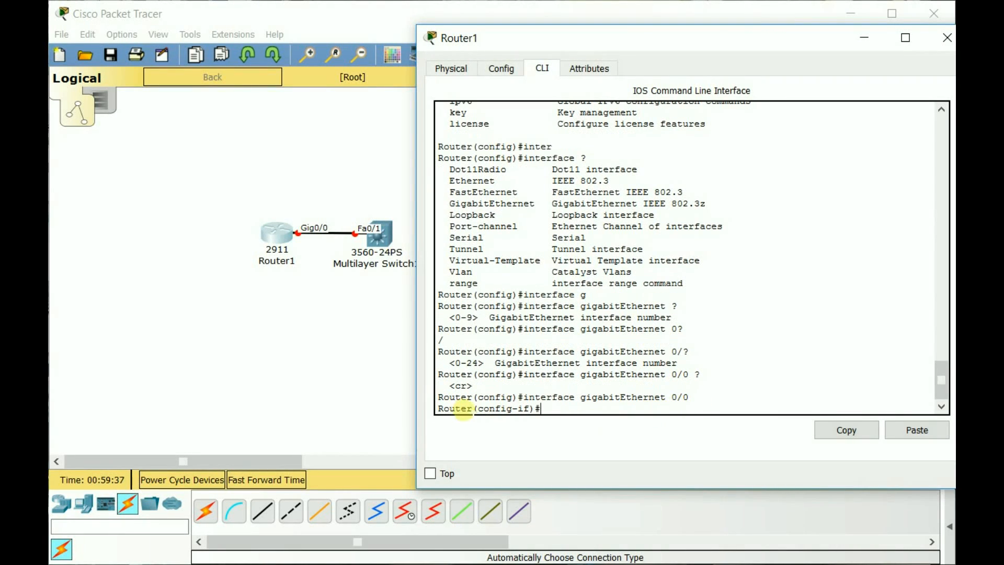
drag(511, 408, 526, 408)
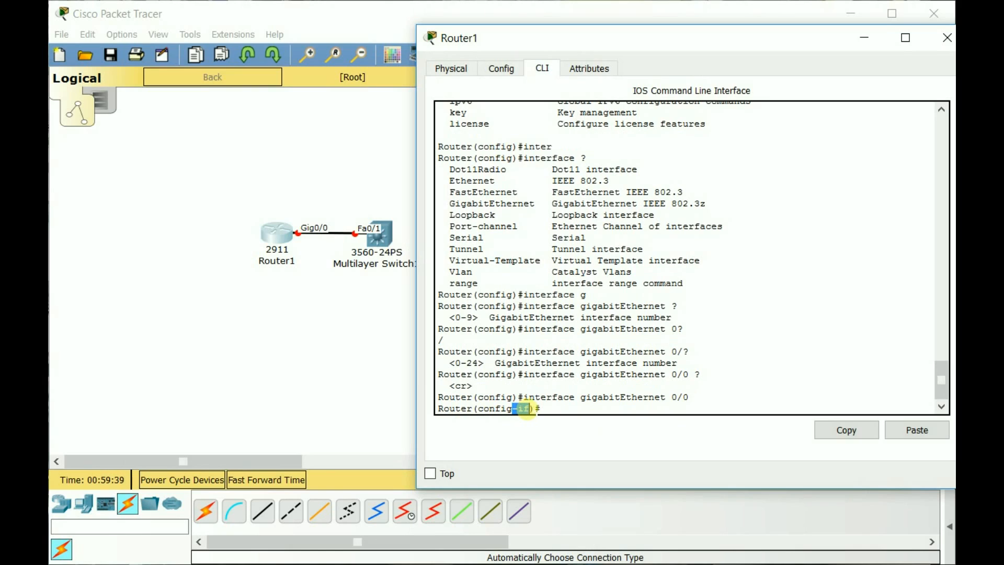
- List the commands available in interface configuration mode and quit the listing after its first page
click(526, 408)
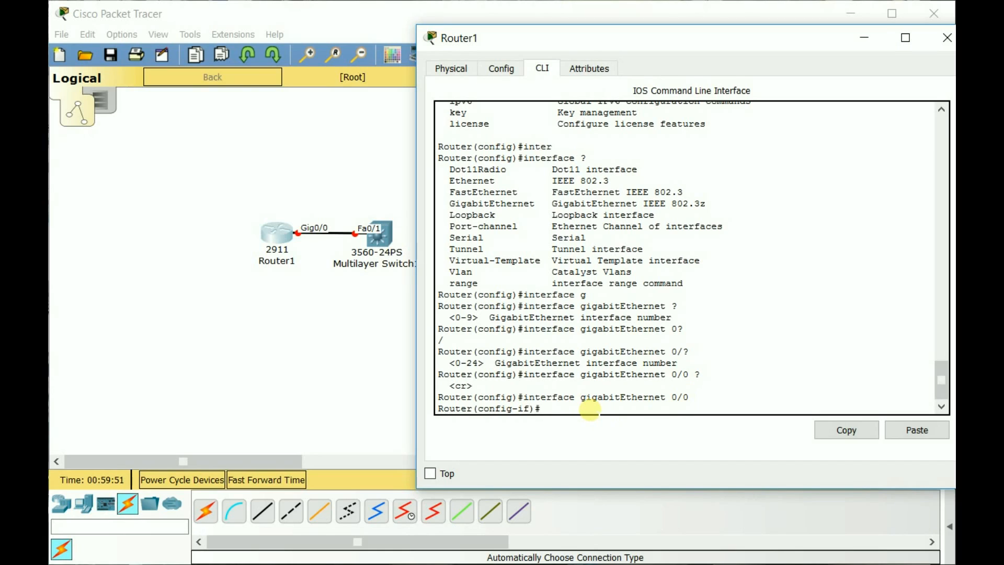
text(ip)
key(BackSpace)
key(BackSpace)
text(?)
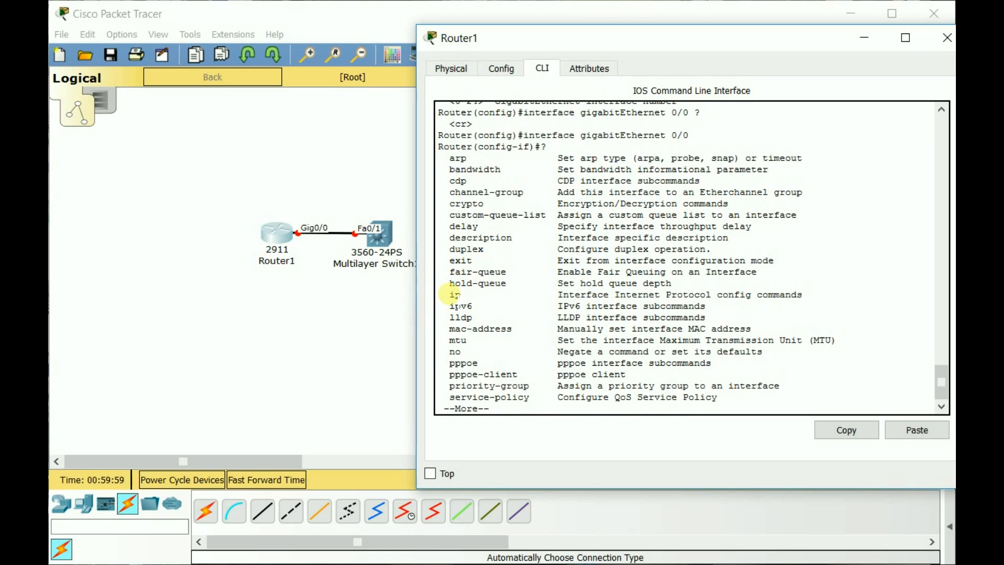
text(q)
- List the ip subcommands for the interface, auto-complete add to address and list the arguments ip address accepts
text(ip)
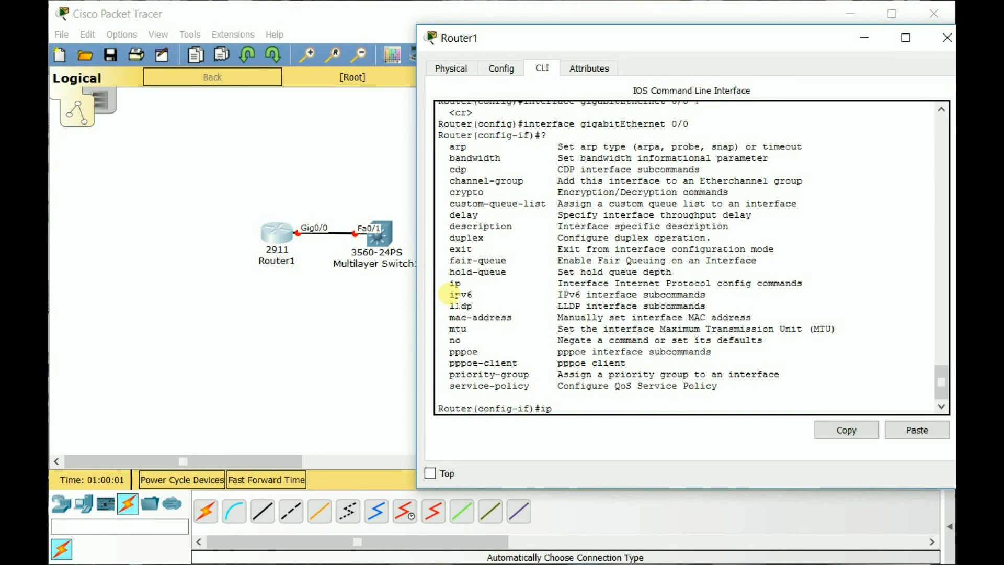
text( ?add)
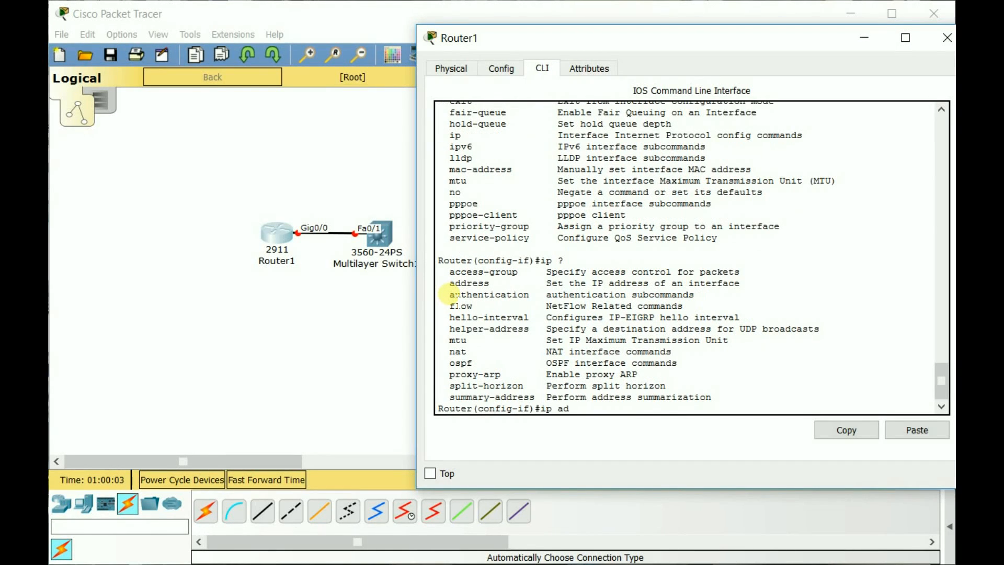
key(Tab)
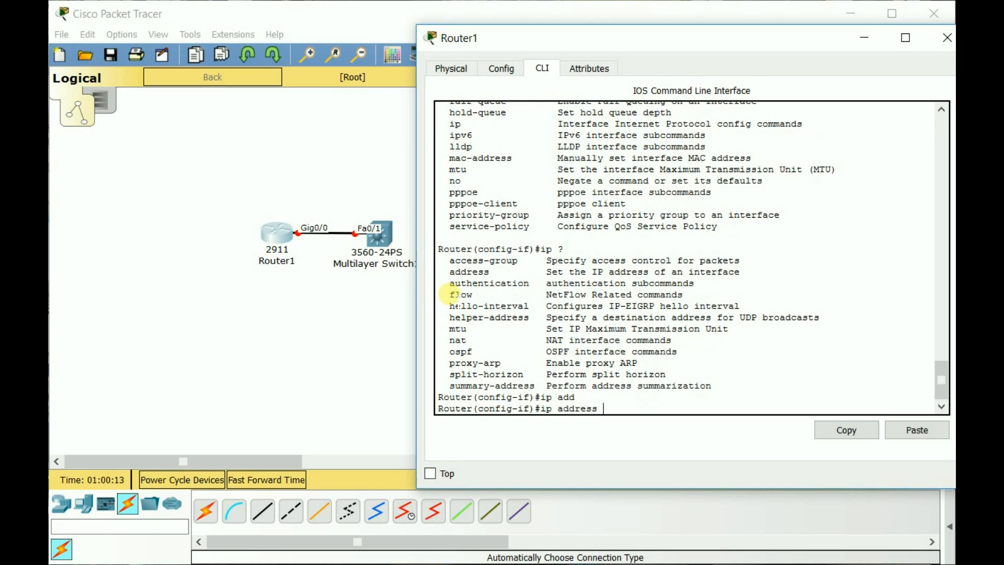
text(?)
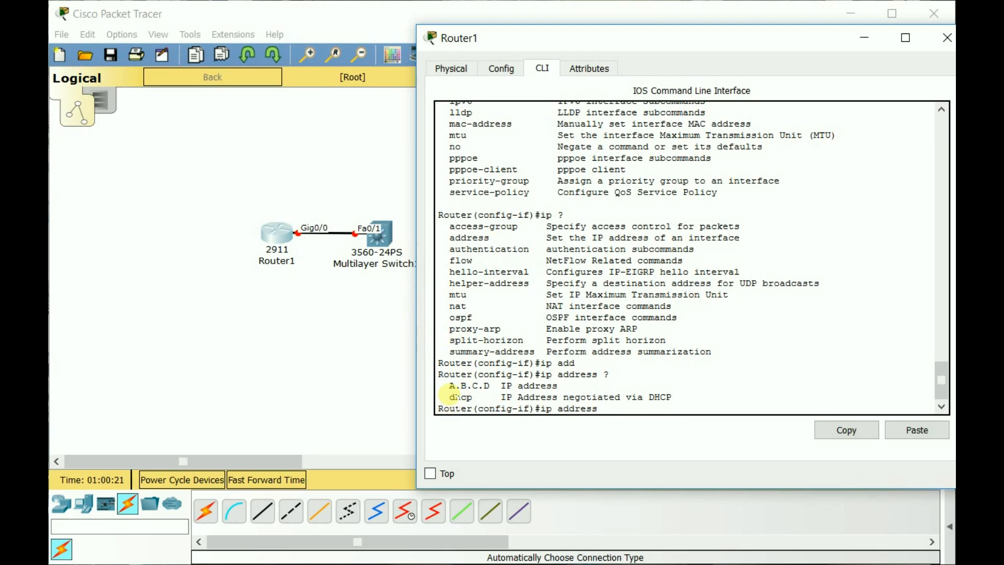
- Try to set the interface's address by running ip address 192.168.0.1 without a subnet mask
drag(450, 385, 490, 387)
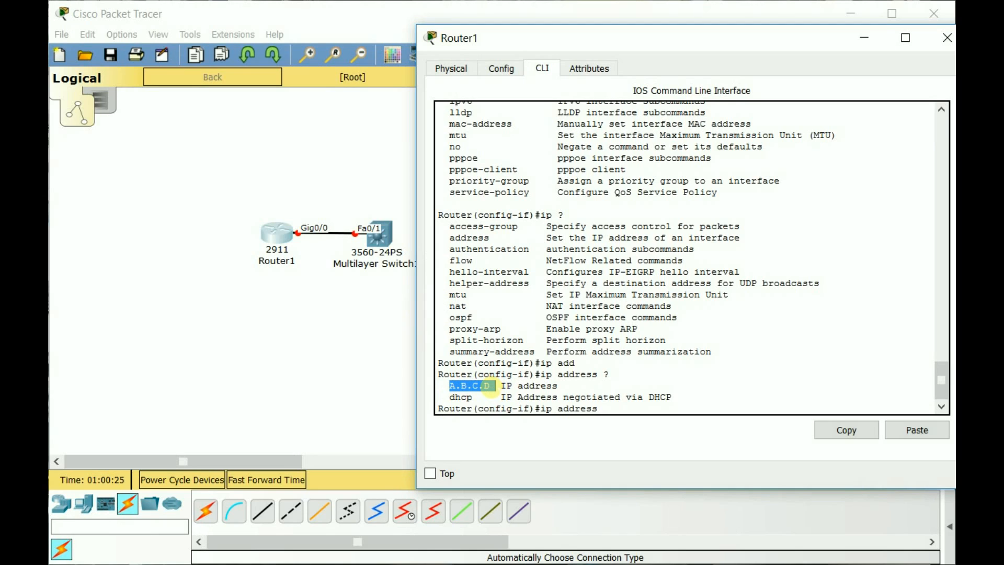
click(612, 407)
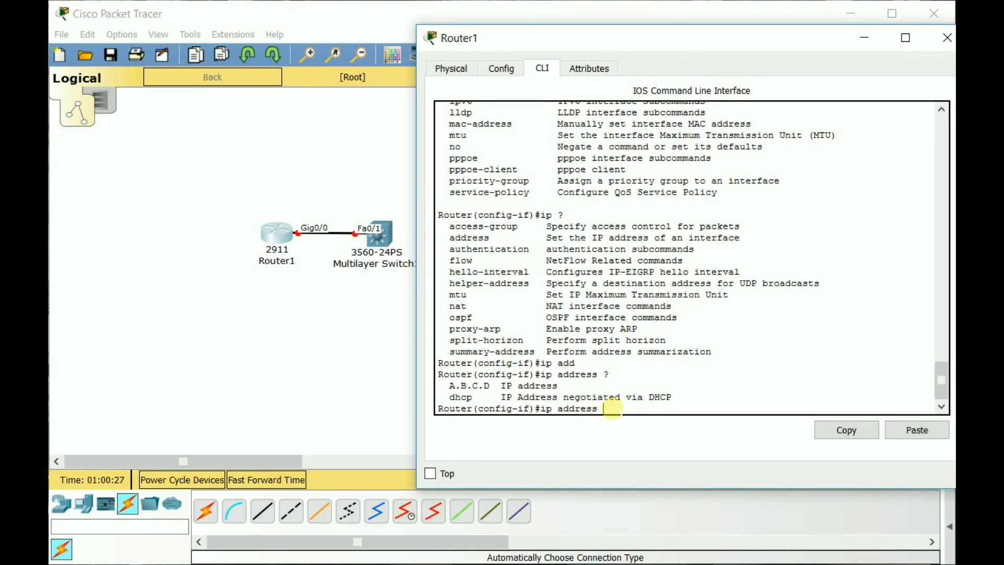
text(192.168.0.1)
key(Return)
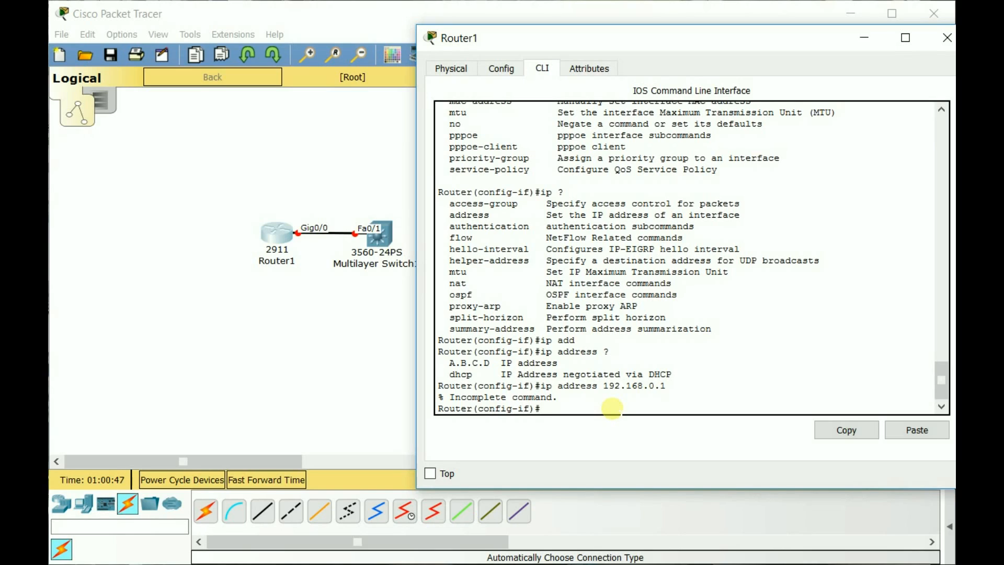
- Recall the ip address 192.168.0.1 command, request help on what must follow, and run it with the subnet mask 255.255.255.0
key(Up)
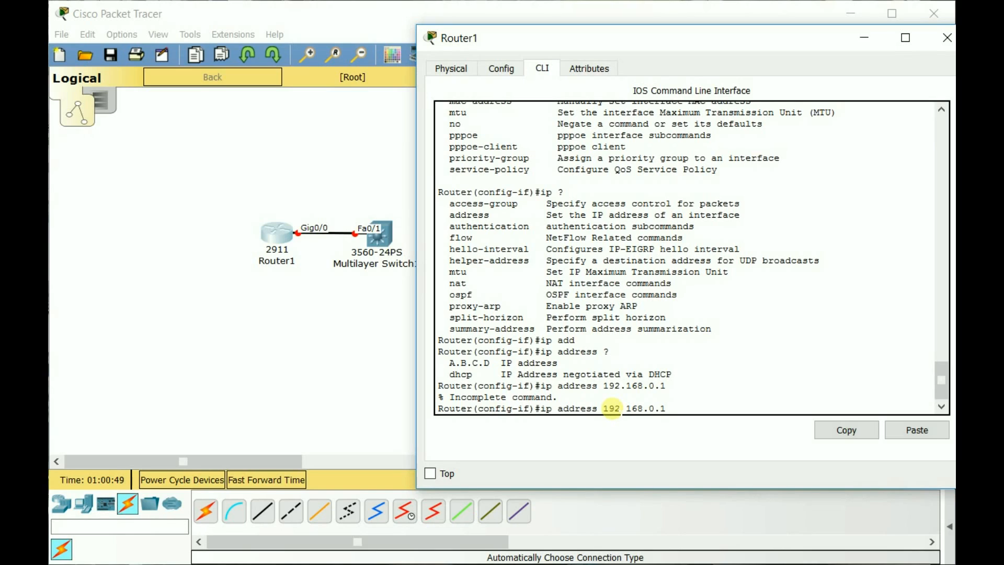
text(?)
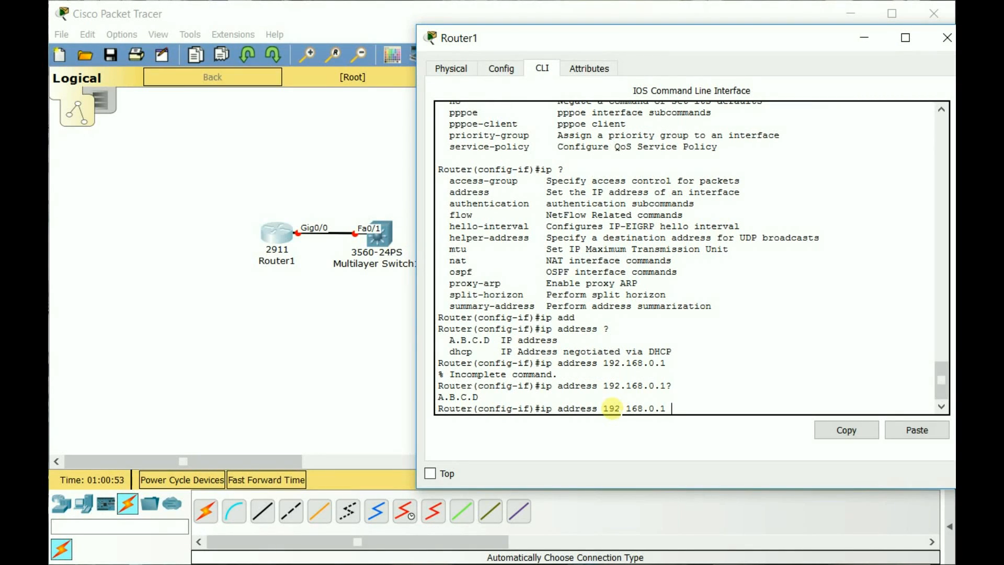
text( ?)
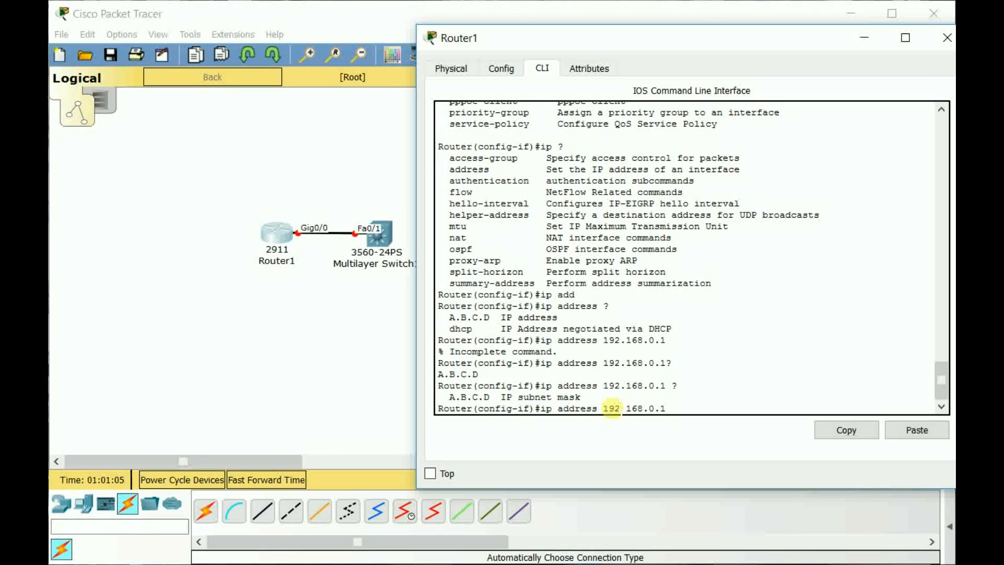
text(255.255.255.0 ?)
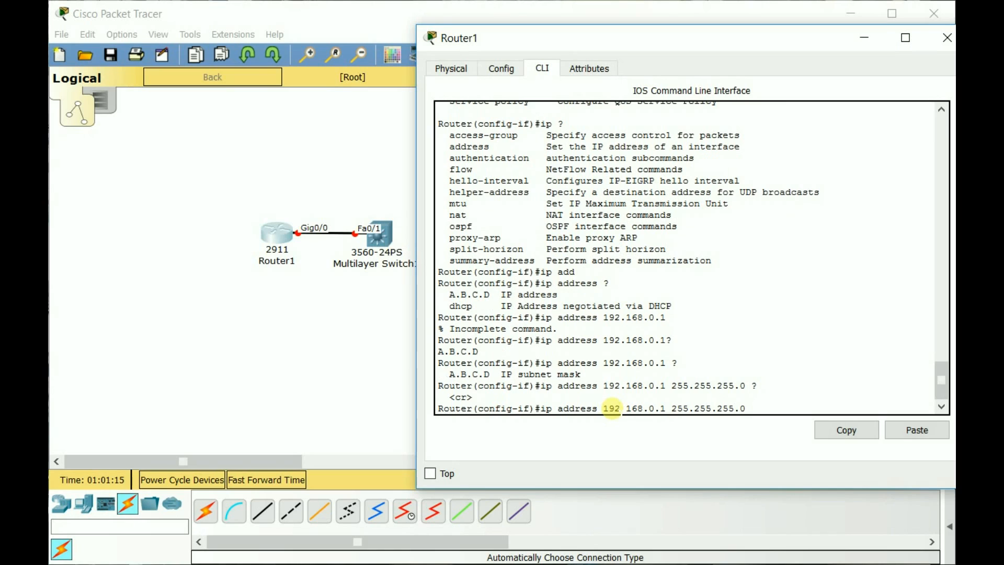
key(Return)
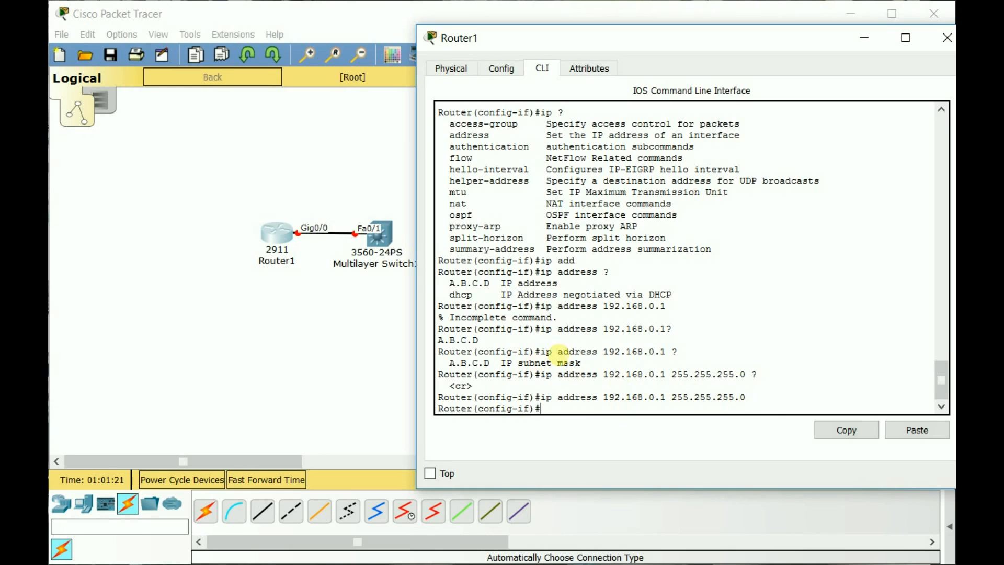
- Recall and run do show ip interface brief, and examine the IP address and status of GigabitEthernet0/0
drag(557, 317, 439, 317)
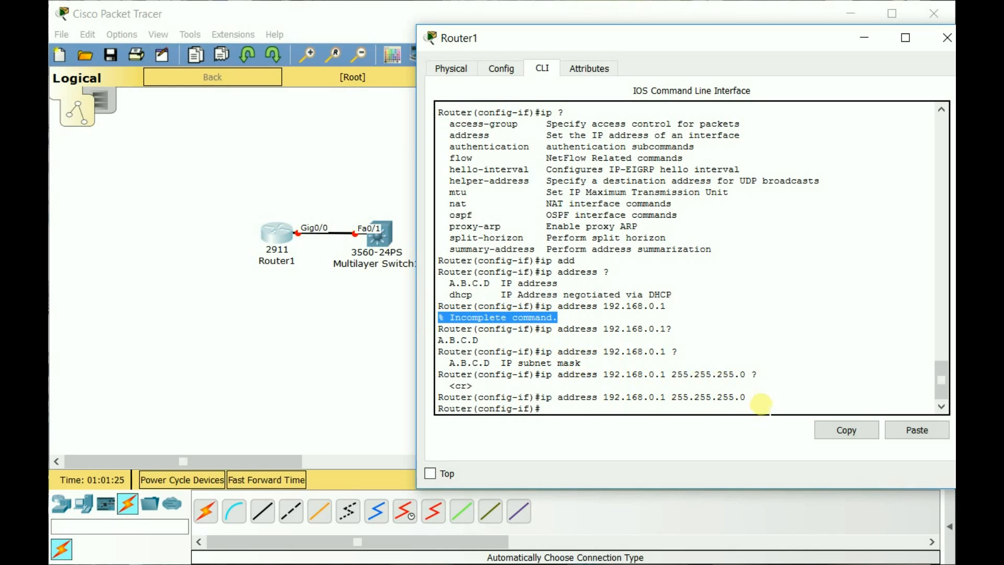
click(758, 399)
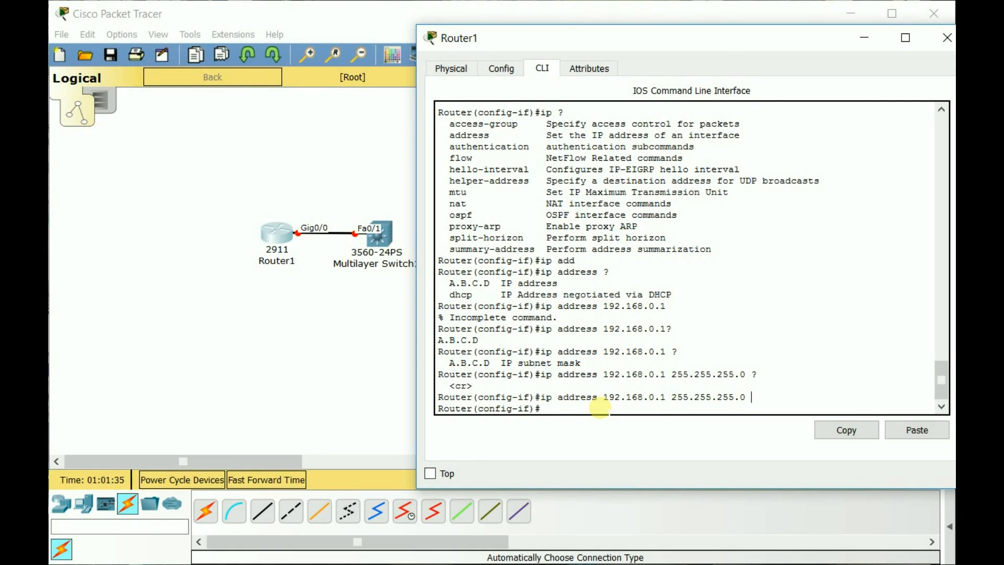
key(Up)
key(Up)
key(Up)
key(Up)
key(Up)
key(Down)
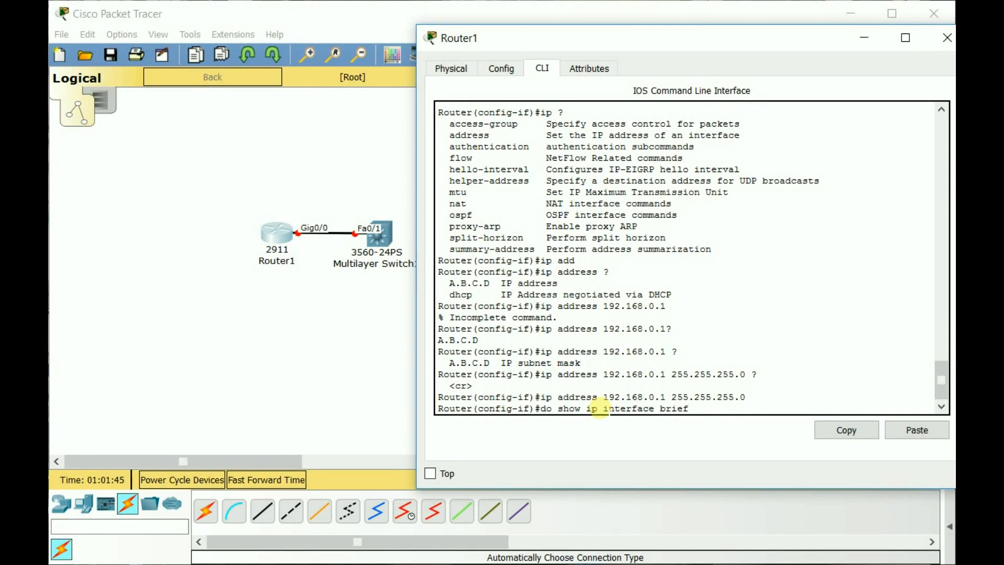
key(Return)
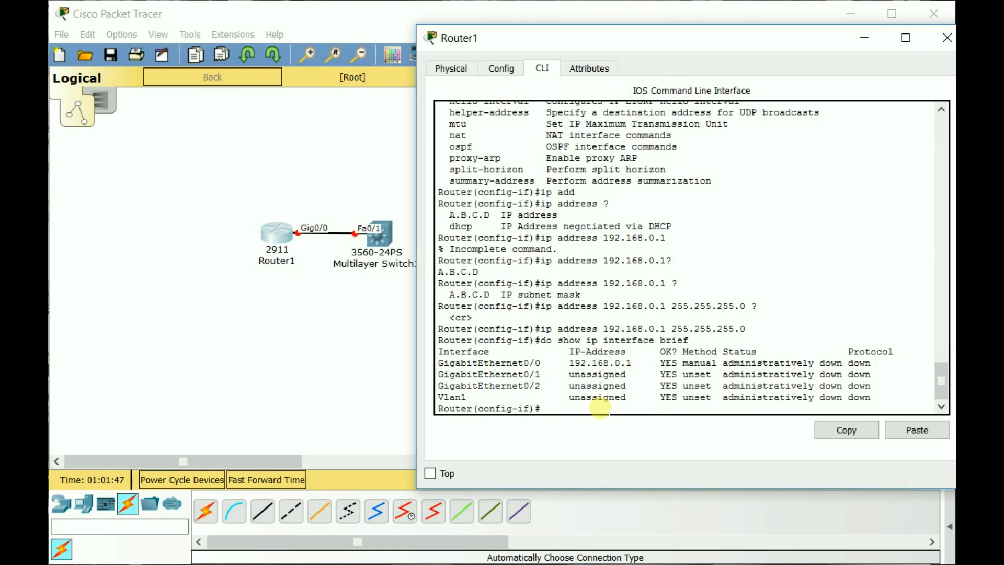
drag(633, 362, 570, 362)
drag(721, 363, 878, 363)
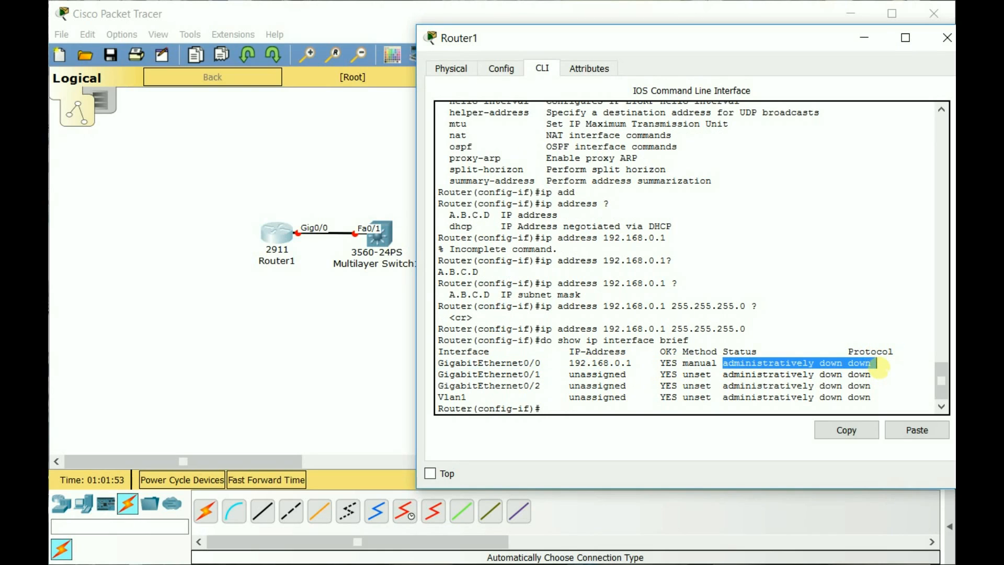
- Enable the GigabitEthernet0/0 interface by running no shutdown
click(552, 409)
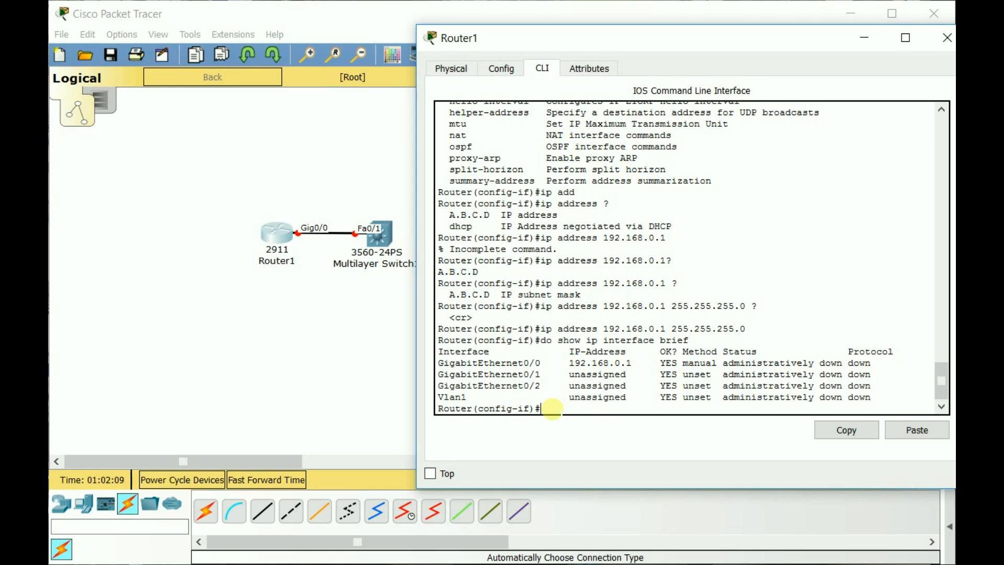
text(no shutdown)
key(Return)
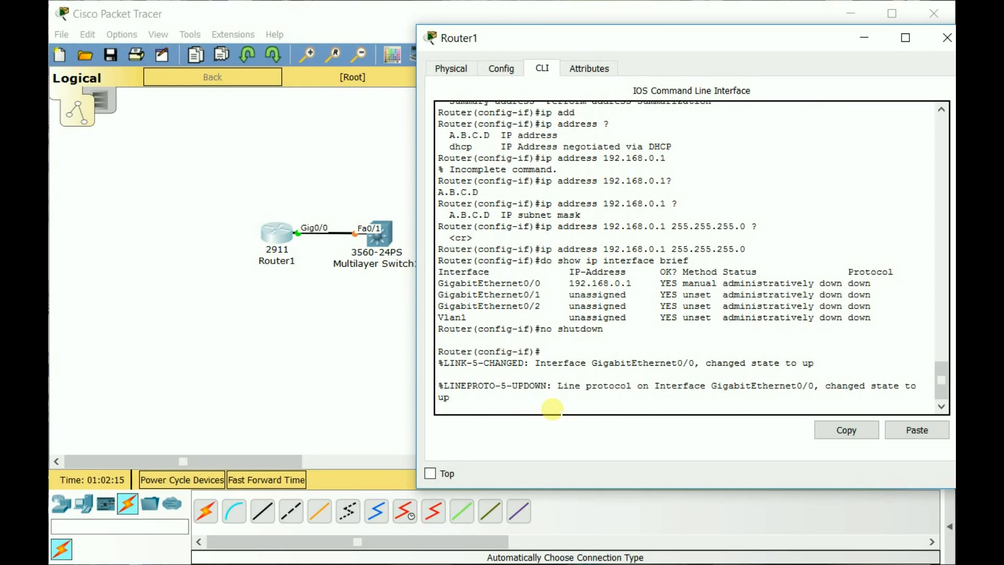
- Enter empty lines at the interface configuration prompt until the earlier output has scrolled out of view
mouse_move(459, 399)
mouse_down()
mouse_move(444, 385)
mouse_move(448, 362)
mouse_move(447, 387)
mouse_move(461, 396)
mouse_up()
key(Return)
key(Return)
key(Return)
key(Return)
key(Return)
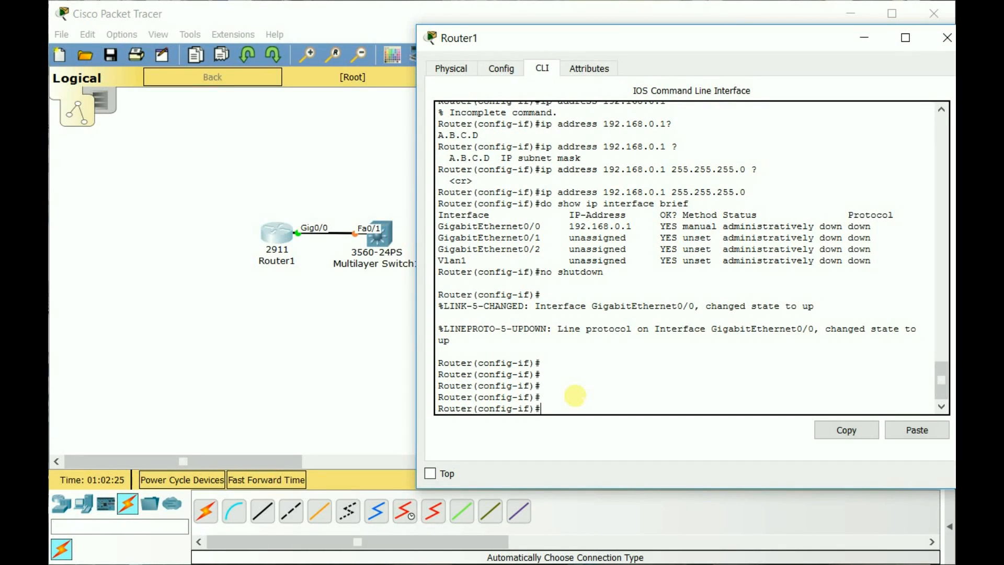
key(Return)
key(Return)
key(Return)
key(Return)
key(Return)
key(Return)
key(Return)
key(Return)
key(Return)
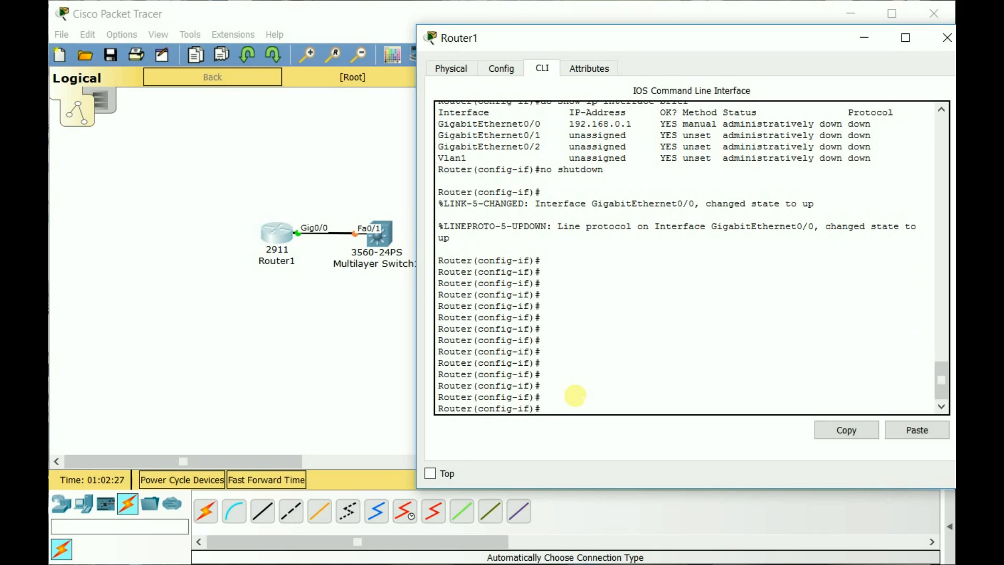
key(Return)
key(Return)
key(Return)
key(Return)
key(Return)
key(Return)
key(Return)
key(Return)
key(Return)
key(Return)
key(Return)
key(Return)
key(Return)
key(Return)
key(Return)
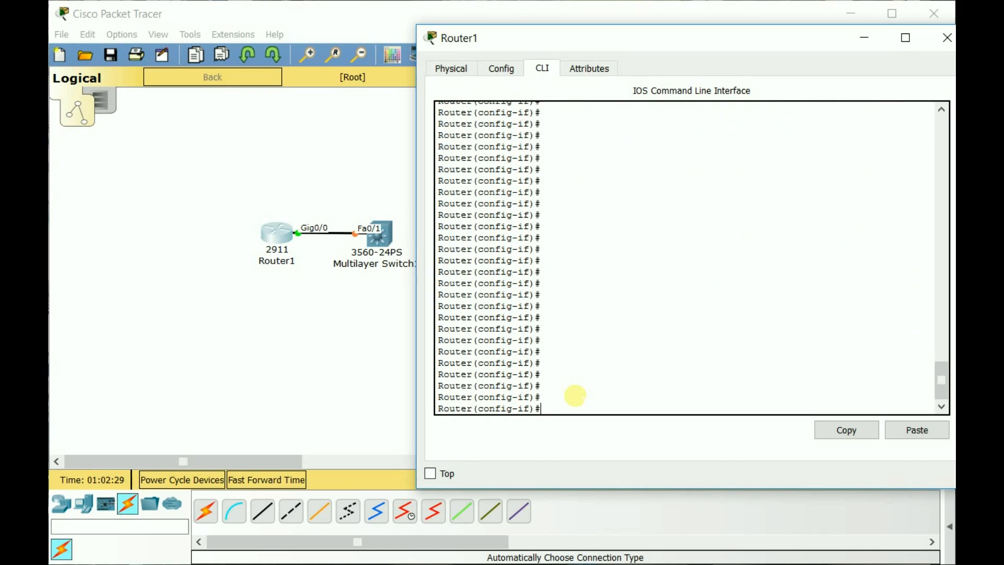
- Recall the ip address command, prefix it with no and try to run no ip address 192.168.0.1 255.255.255.0
text(no shutdown)
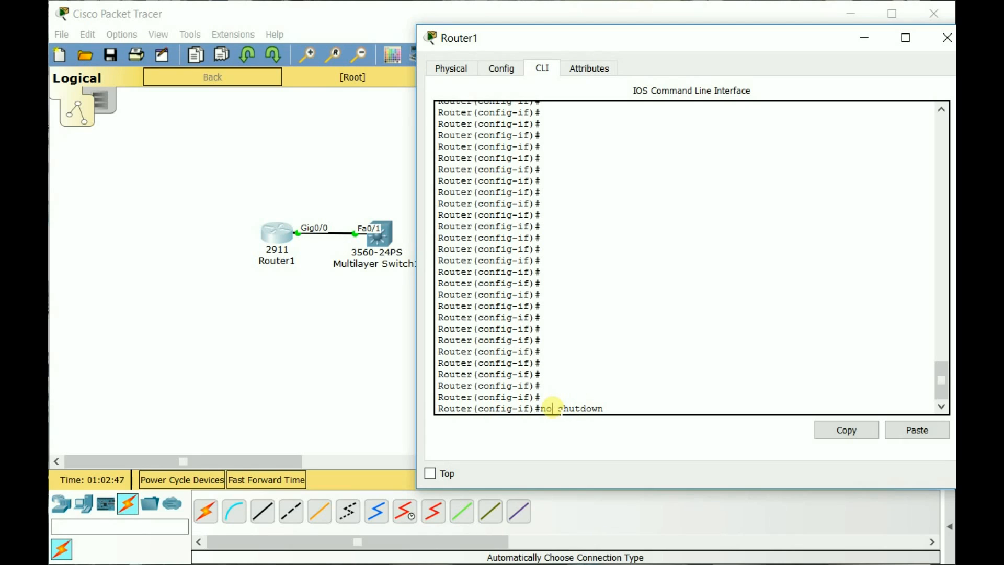
key(Up)
key(Up)
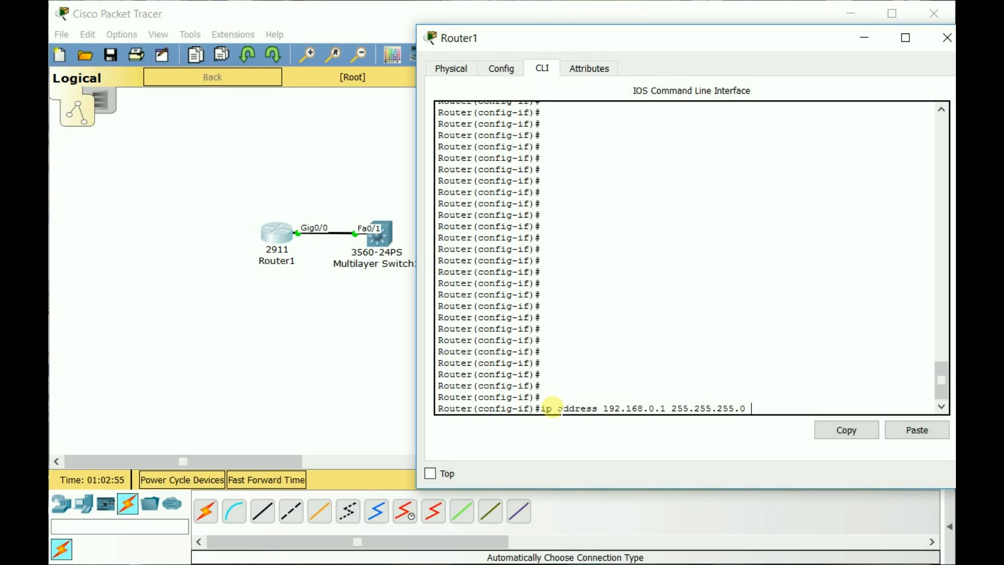
key(Left)
key(Left)
key(Left)
key(Left)
key(Left)
key(Left)
key(Left)
key(Left)
key(Left)
key(Left)
key(Left)
key(Left)
key(Left)
key(Left)
key(Left)
key(Left)
key(Left)
key(Left)
key(Left)
key(Left)
text(no)
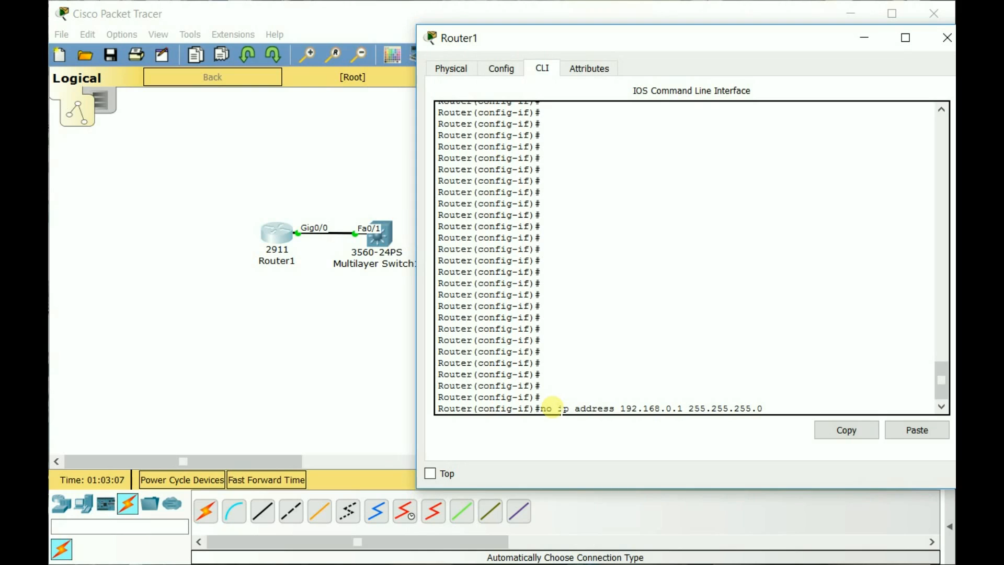
key(Return)
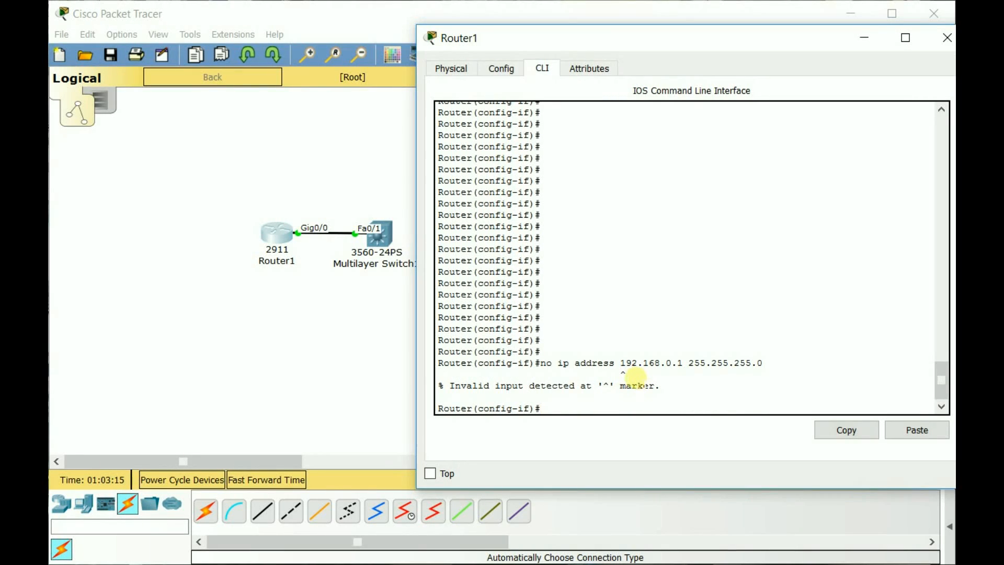
- Recall the rejected command, strip the address and mask, and run no ip address to remove the interface's IP address
mouse_move(630, 377)
mouse_down()
mouse_move(619, 373)
mouse_move(630, 363)
mouse_move(767, 363)
mouse_up()
click(617, 409)
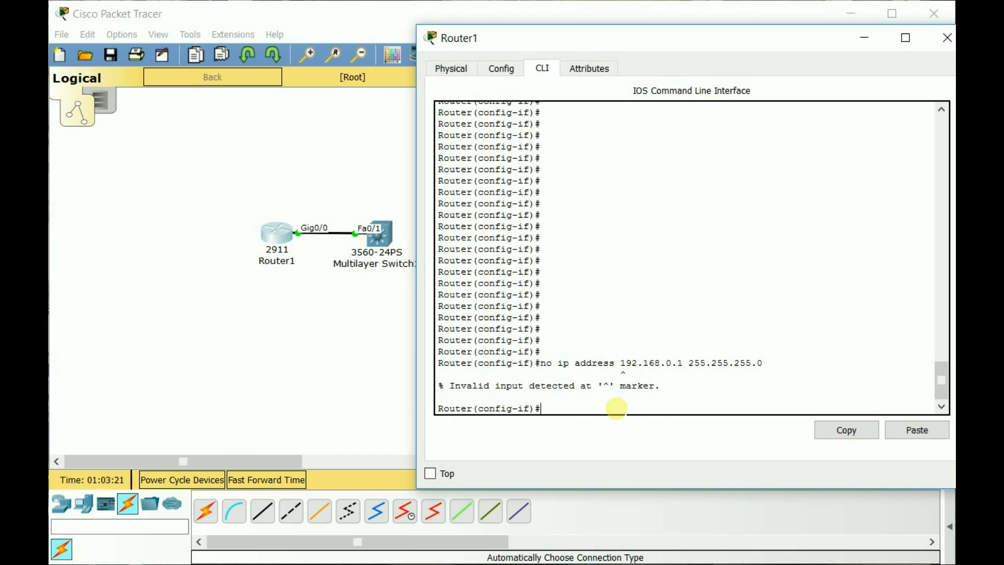
key(Up)
key(BackSpace)
key(BackSpace)
key(BackSpace)
key(BackSpace)
key(BackSpace)
key(BackSpace)
key(BackSpace)
key(BackSpace)
key(BackSpace)
key(BackSpace)
key(BackSpace)
key(BackSpace)
key(BackSpace)
key(BackSpace)
key(BackSpace)
key(BackSpace)
key(BackSpace)
key(BackSpace)
key(BackSpace)
key(BackSpace)
key(BackSpace)
key(BackSpace)
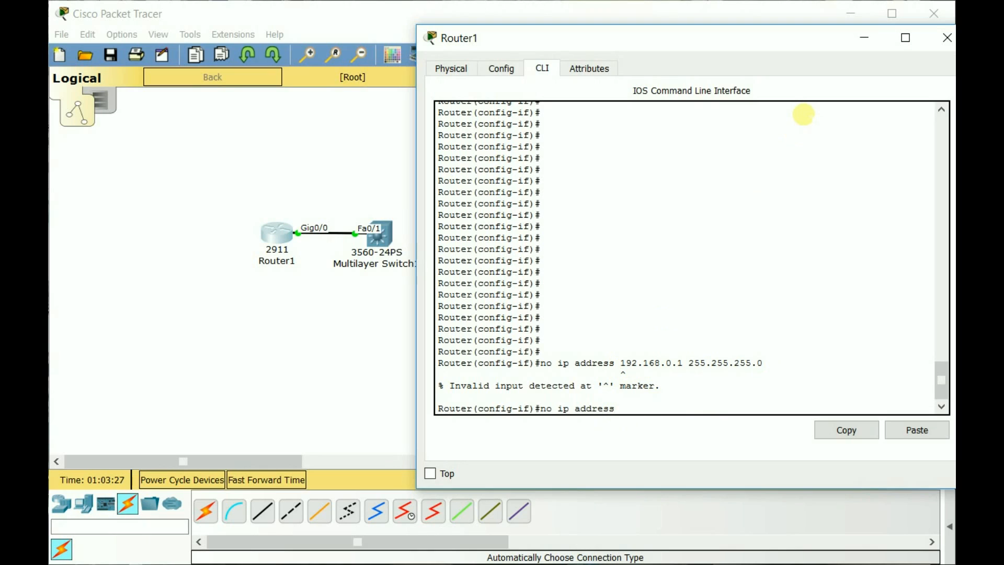
key(Return)
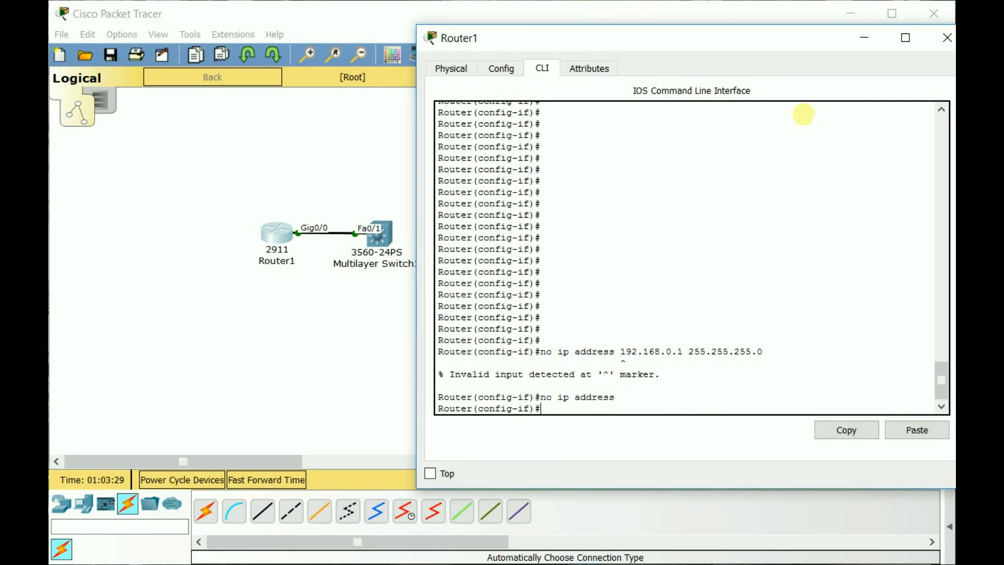
- Recall and run do show ip interface brief to check GigabitEthernet0/0 after the address removal
key(Up)
key(Up)
key(Up)
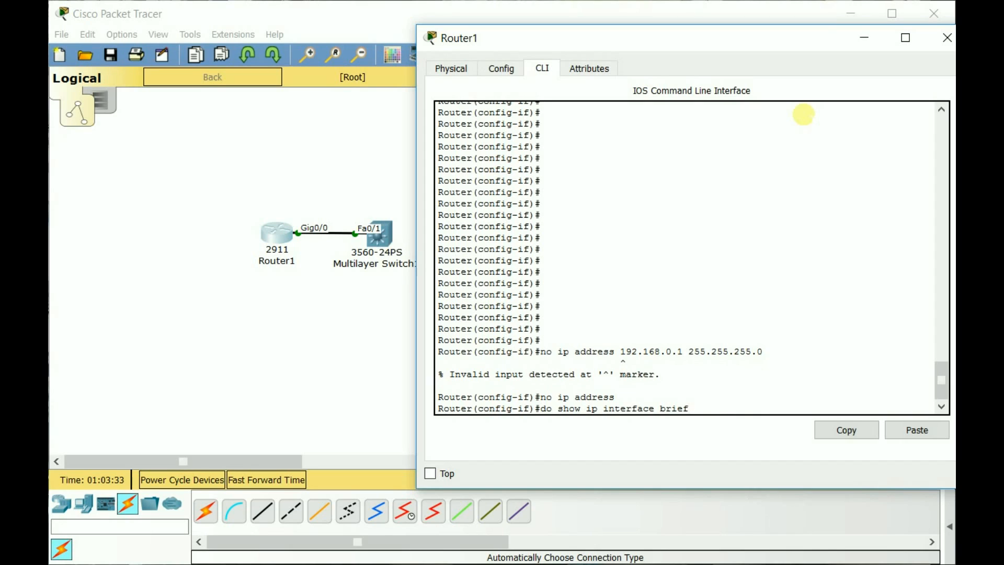
key(Return)
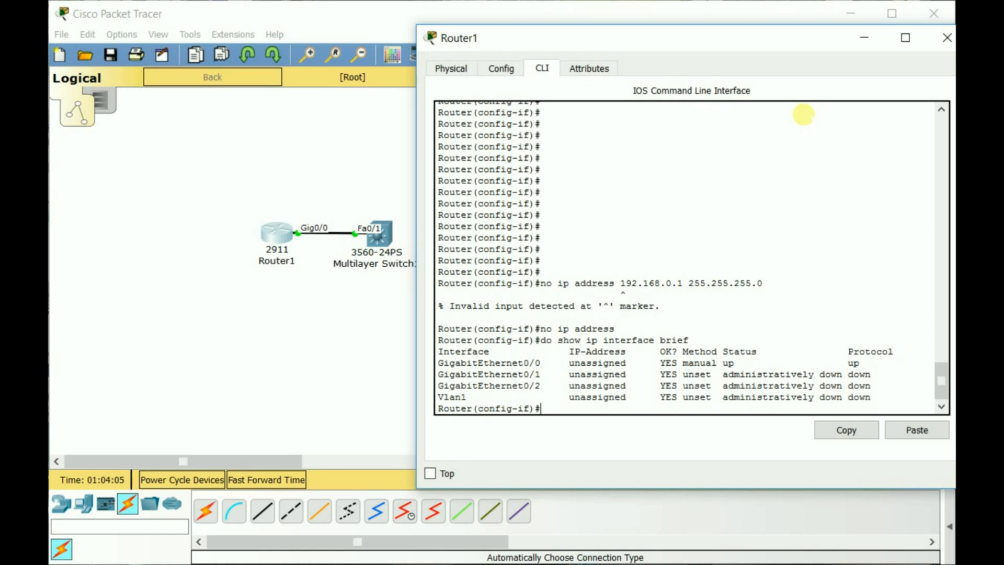
- Exit interface configuration mode and global configuration mode to return to privileged mode
text(exit)
key(Return)
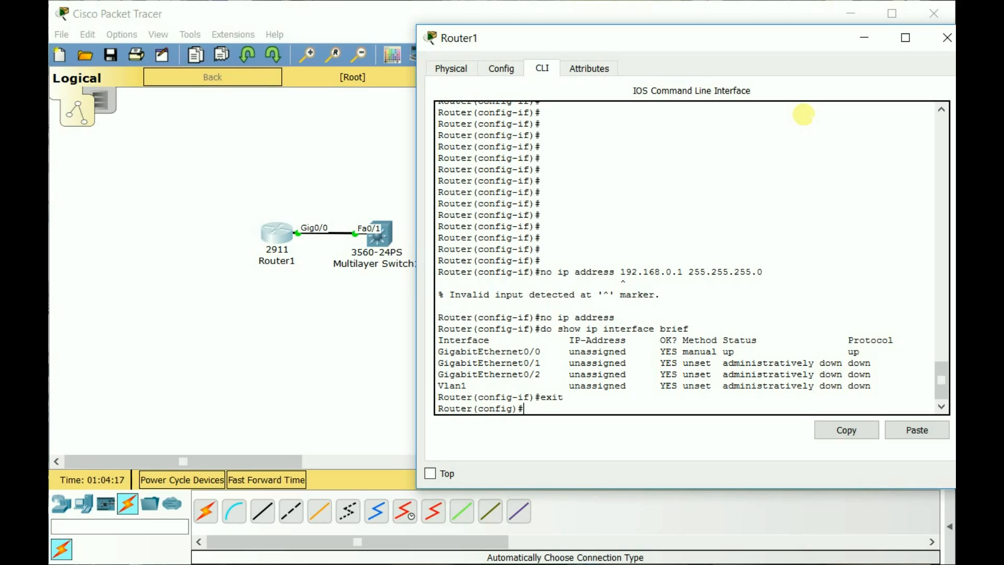
text(exit)
key(Return)
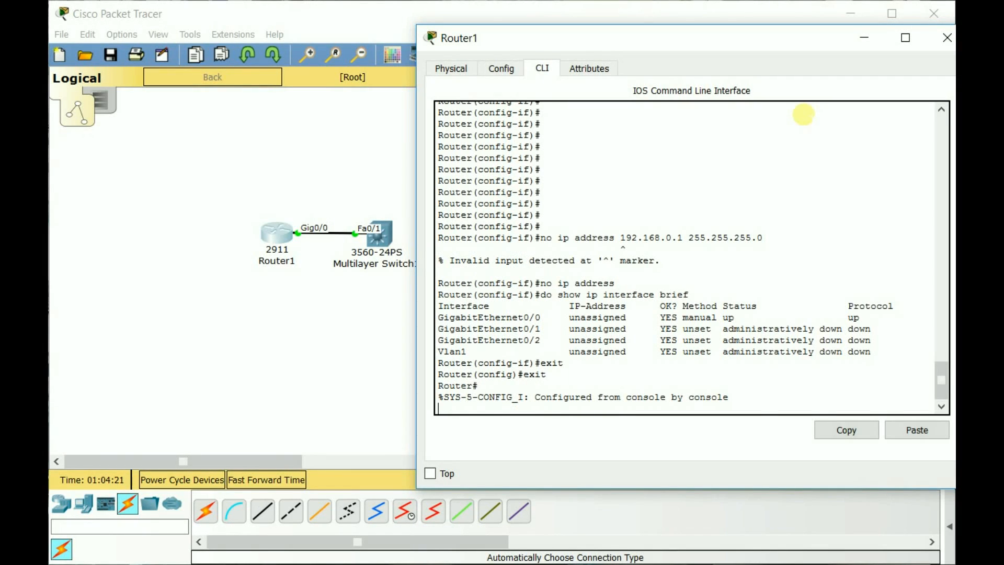
- Get fresh privileged-mode prompts and run exit to log out of the router's console session
key(Return)
key(Return)
key(Return)
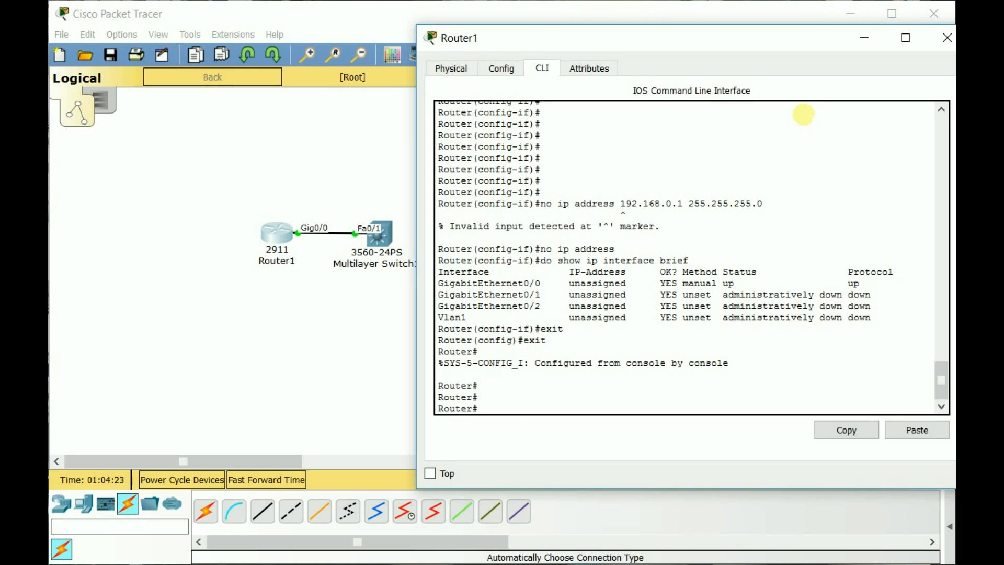
text(exit)
key(Return)
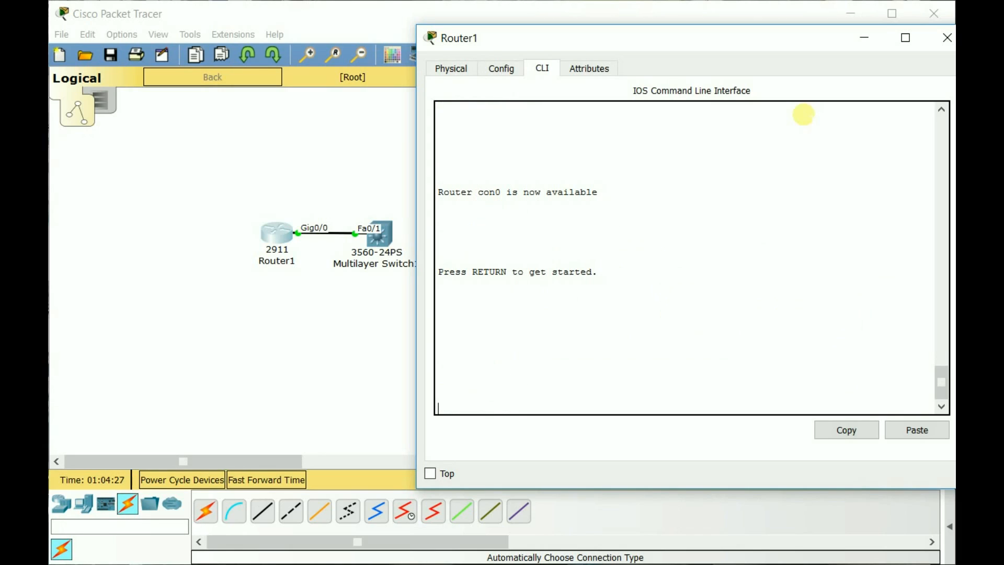
- Start a new console session on the router and enter privileged mode with the auto-completed enable command
mouse_move(942, 396)
mouse_down()
mouse_move(943, 377)
mouse_move(937, 409)
mouse_up()
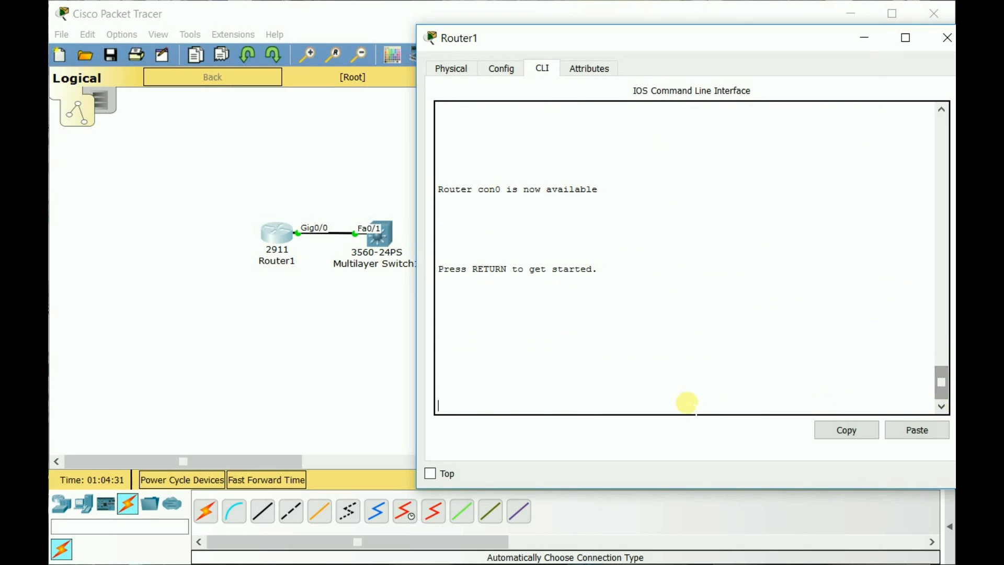
key(Return)
key(Return)
key(Return)
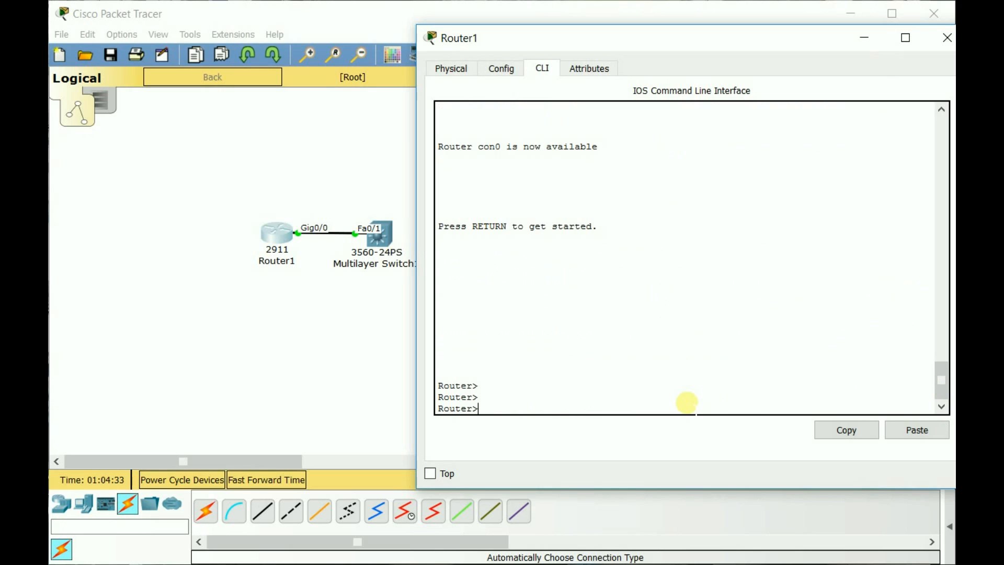
text(enab)
key(Tab)
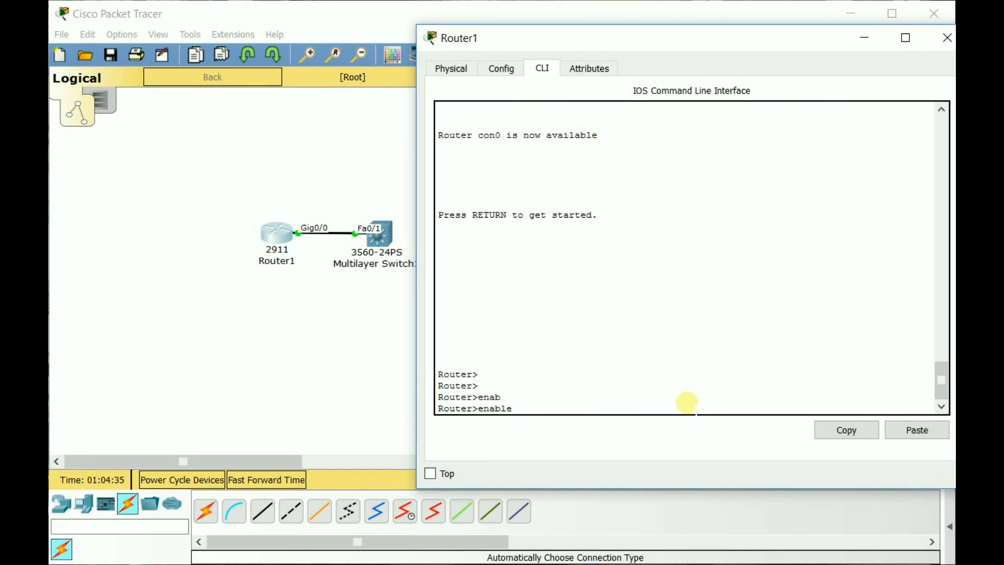
key(Return)
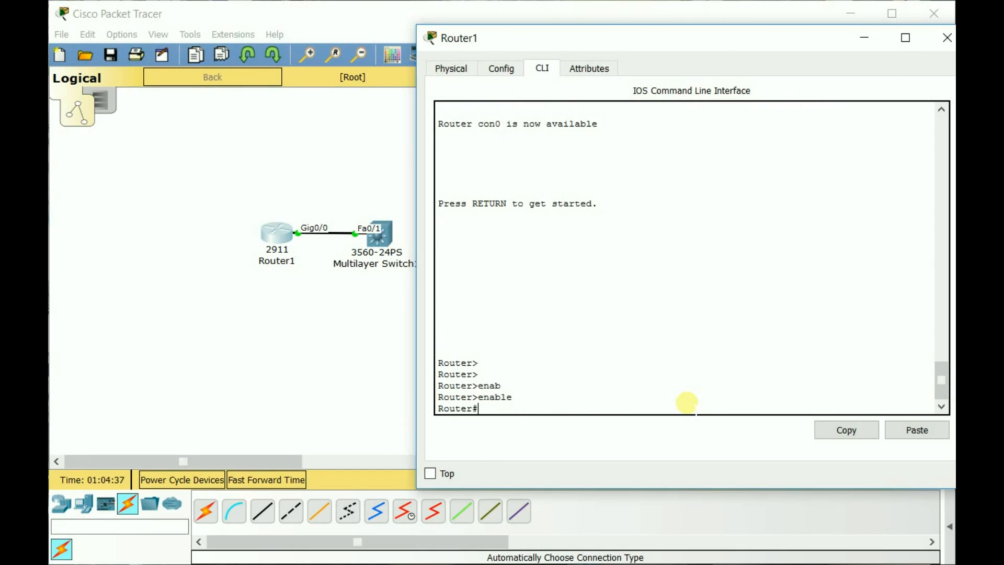
- Enter global configuration mode with conf terminal, auto-completing the terminal keyword
text(conf t)
key(Tab)
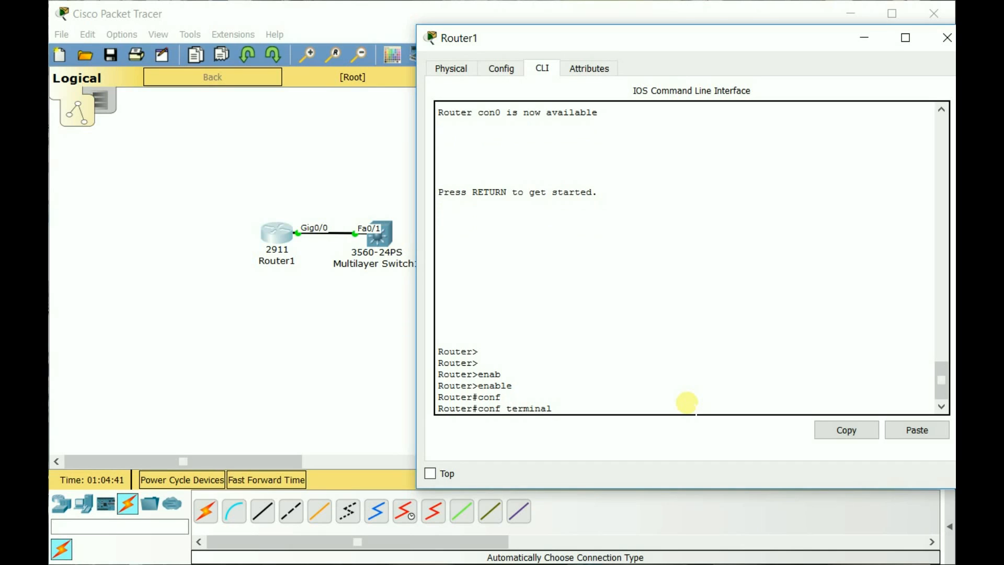
key(Return)
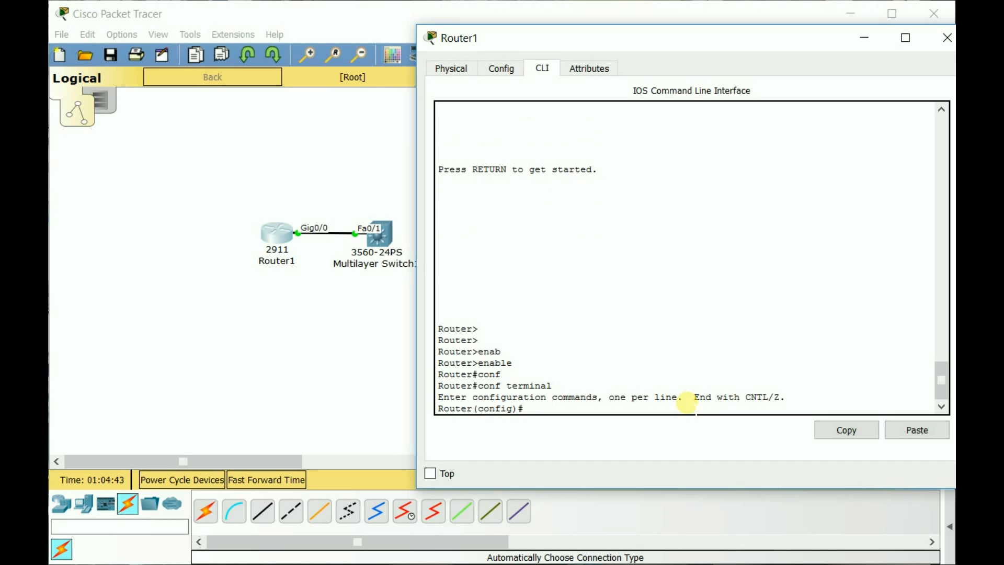